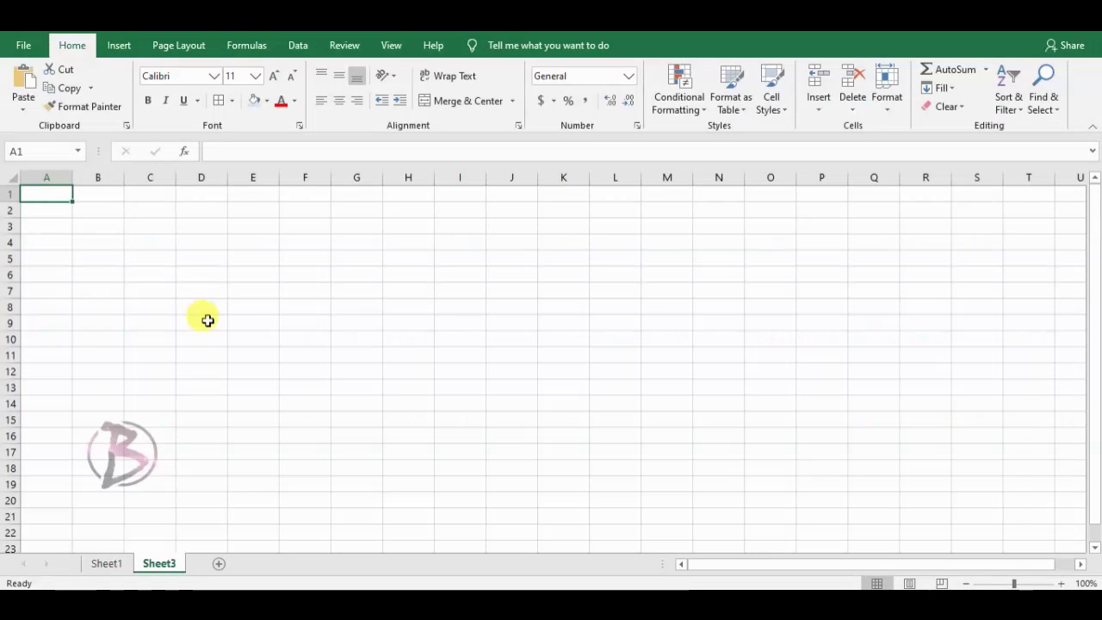
- Enter the title 'Monthly Sales Unit Records' in A1
text(MOn)
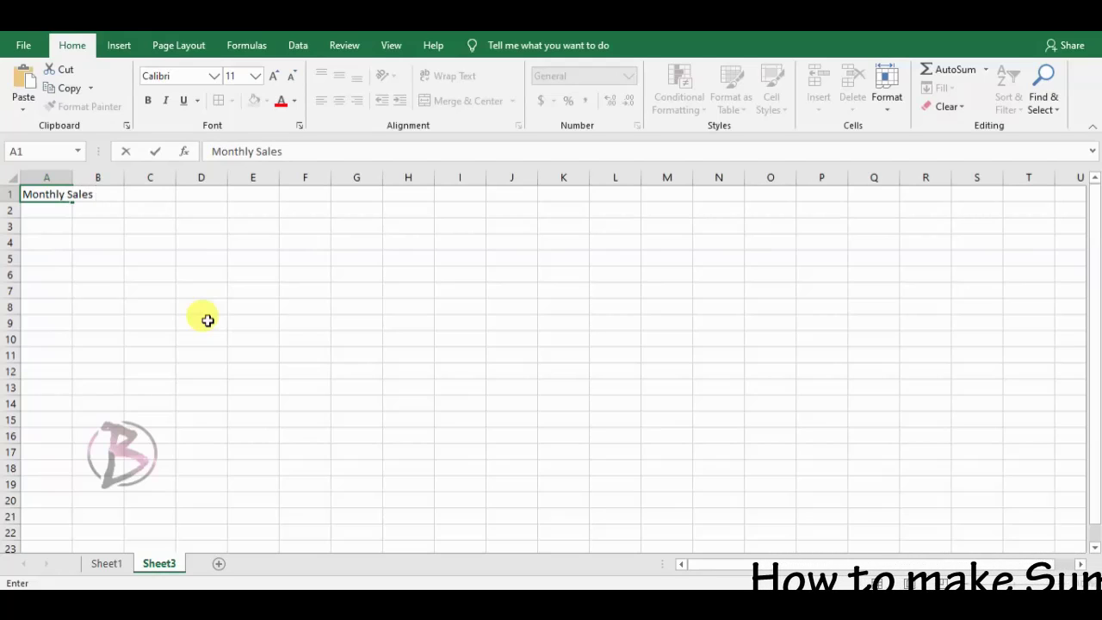
text(nit)
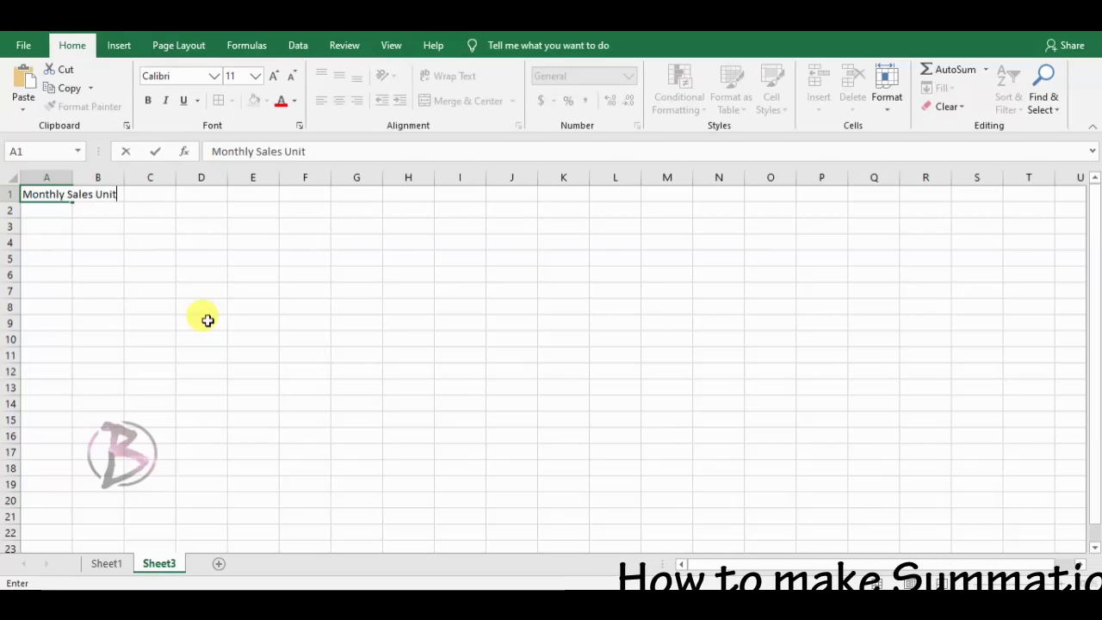
text( Rec)
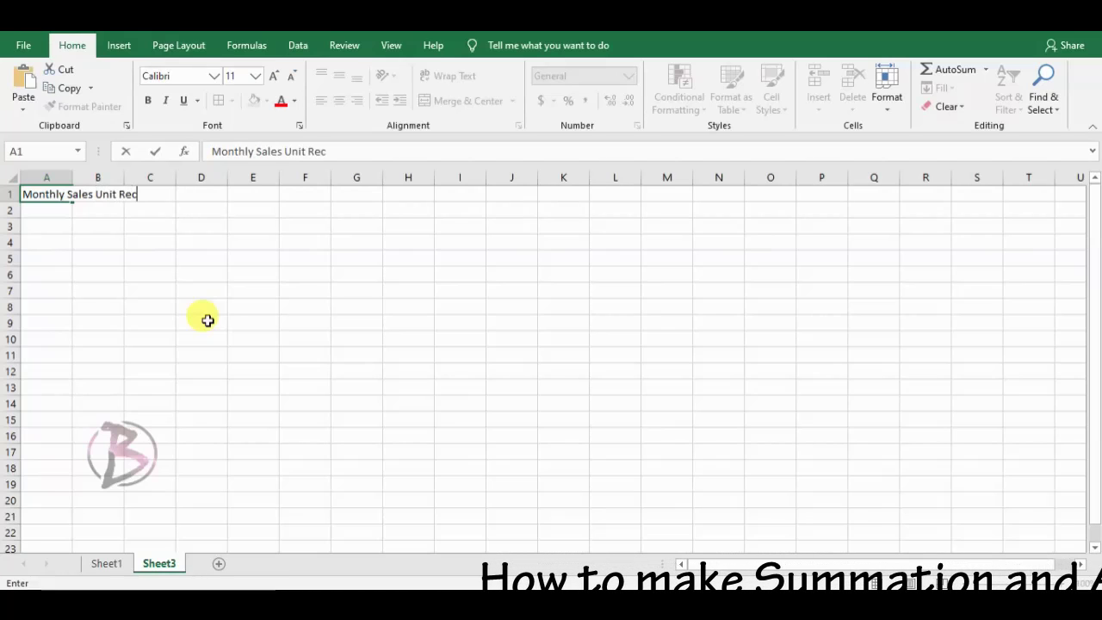
text(ords)
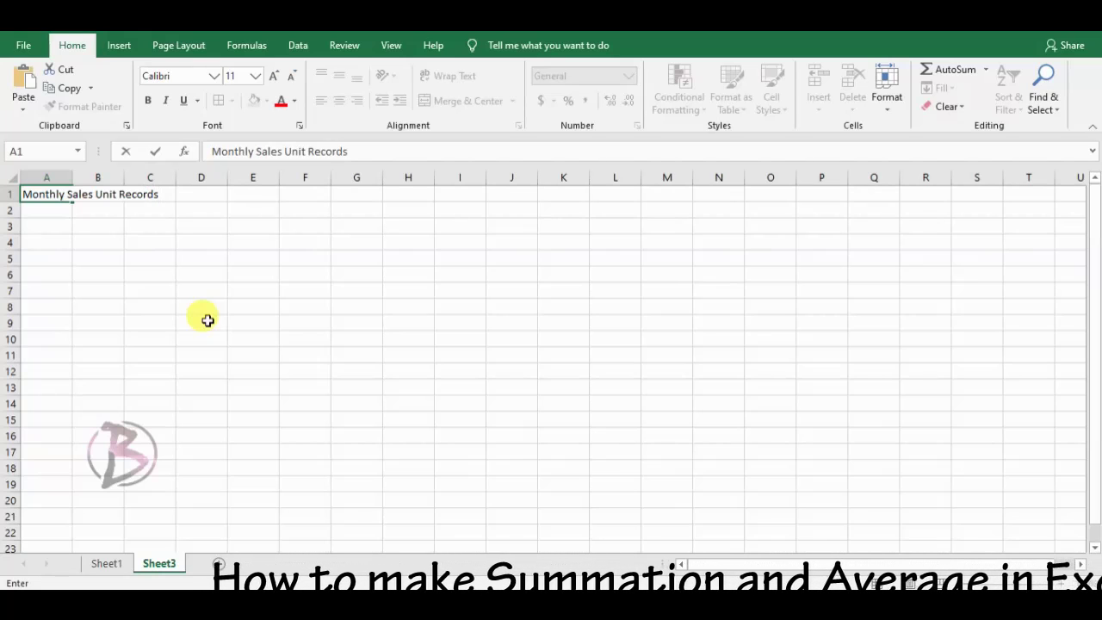
key(Return)
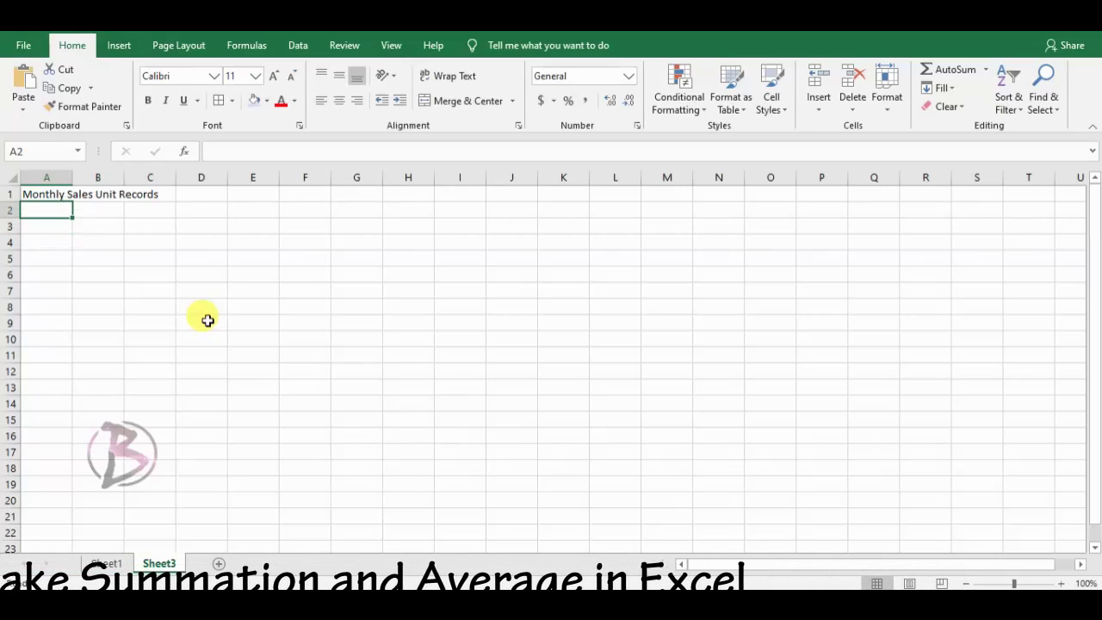
- Add 'Month Name' and 'Salesman' labels, then January in B2 filled across to July
text(Month )
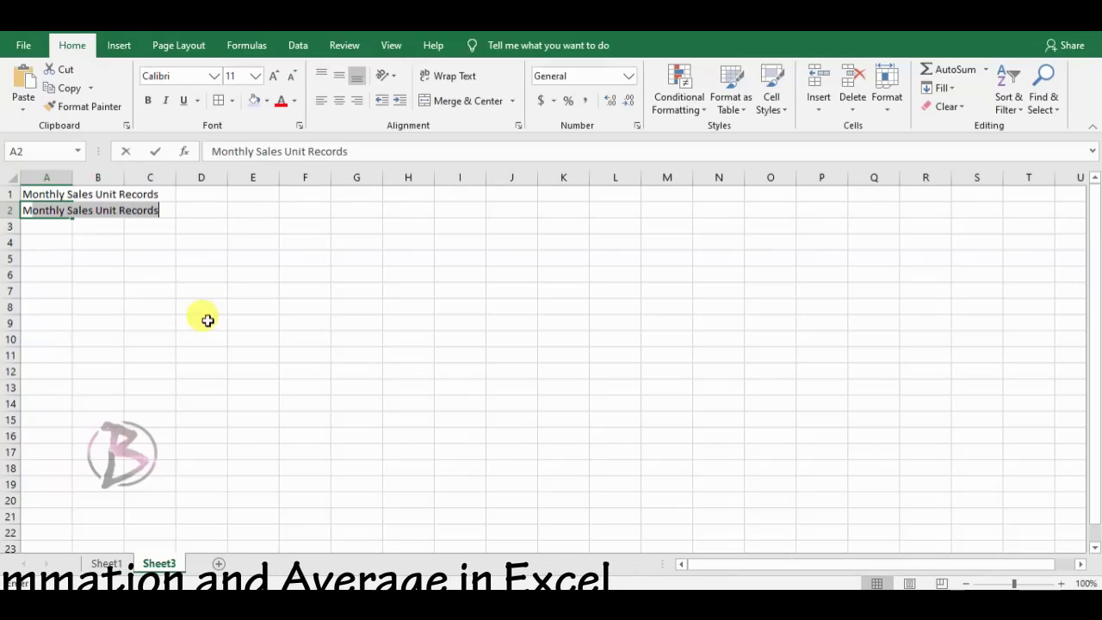
text(Name)
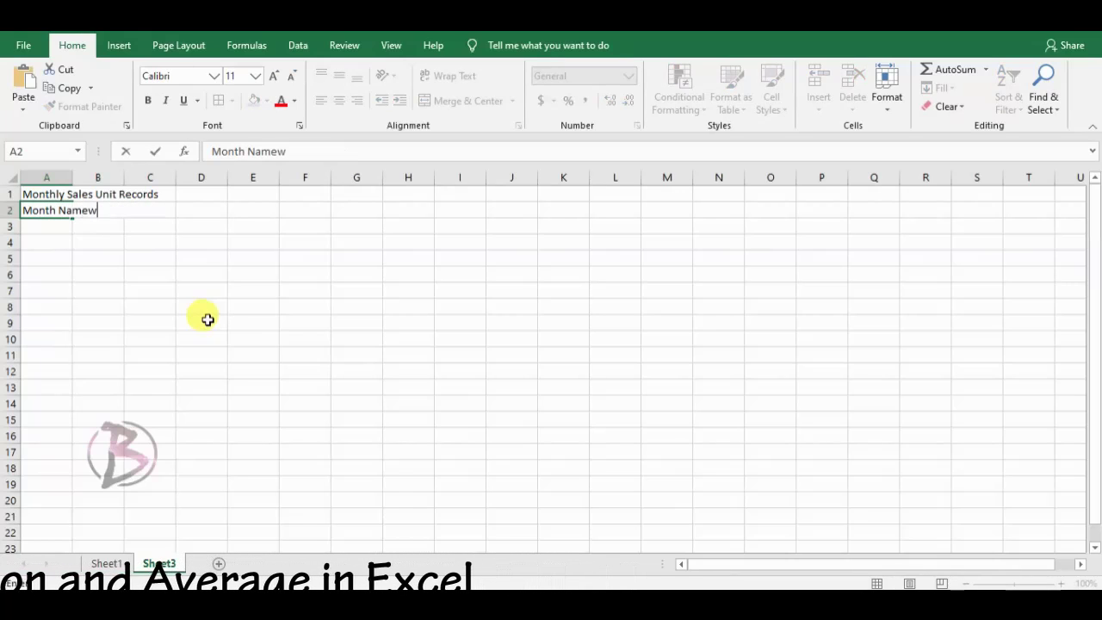
key(Return)
text(Salesman)
key(Up)
key(Right)
text(January)
drag(125, 218, 413, 216)
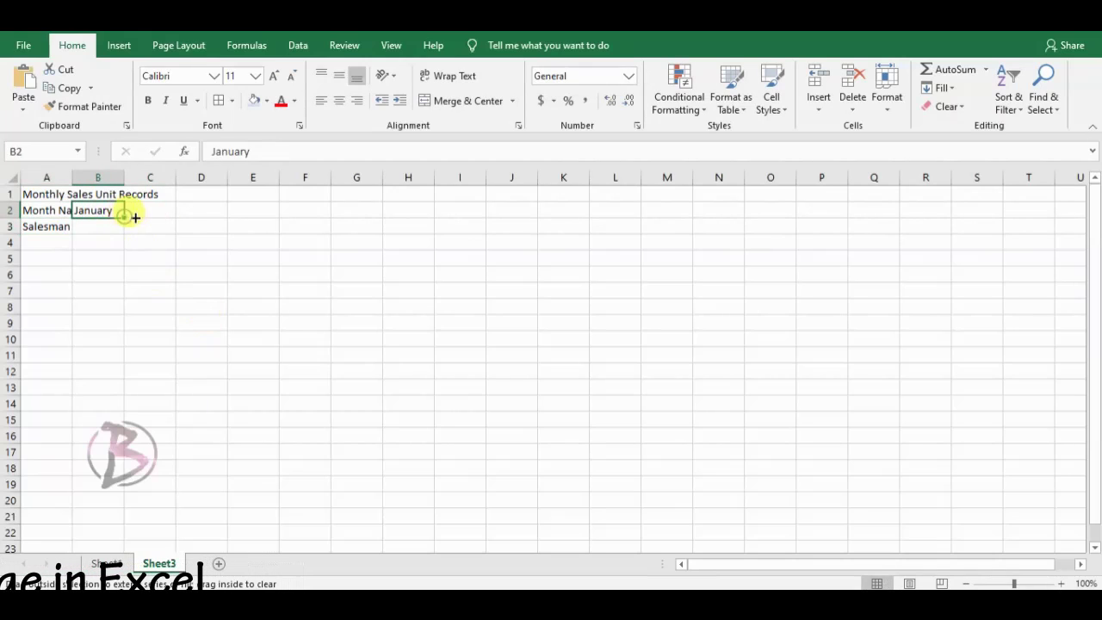
- Enter the salesman names down column A starting at A4
click(40, 244)
key(Return)
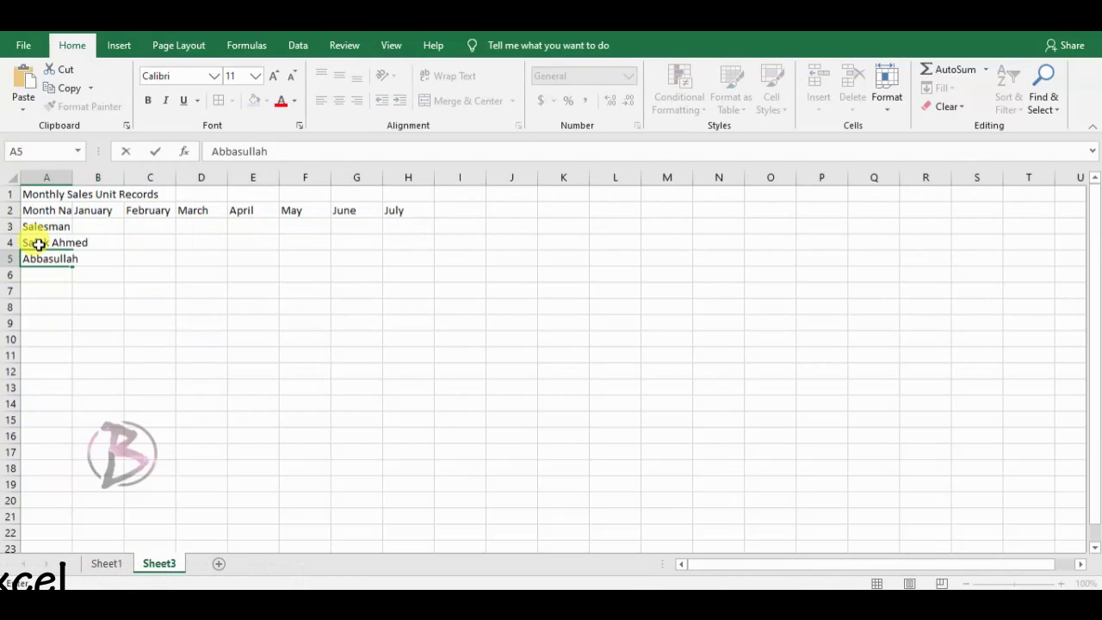
key(Return)
key(Return)
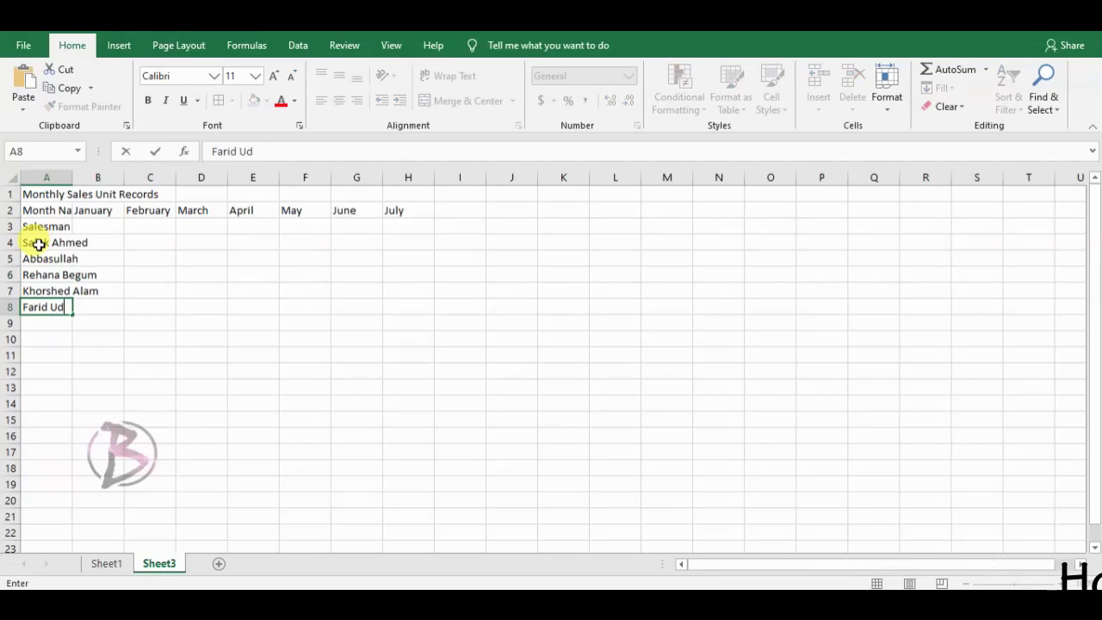
key(Return)
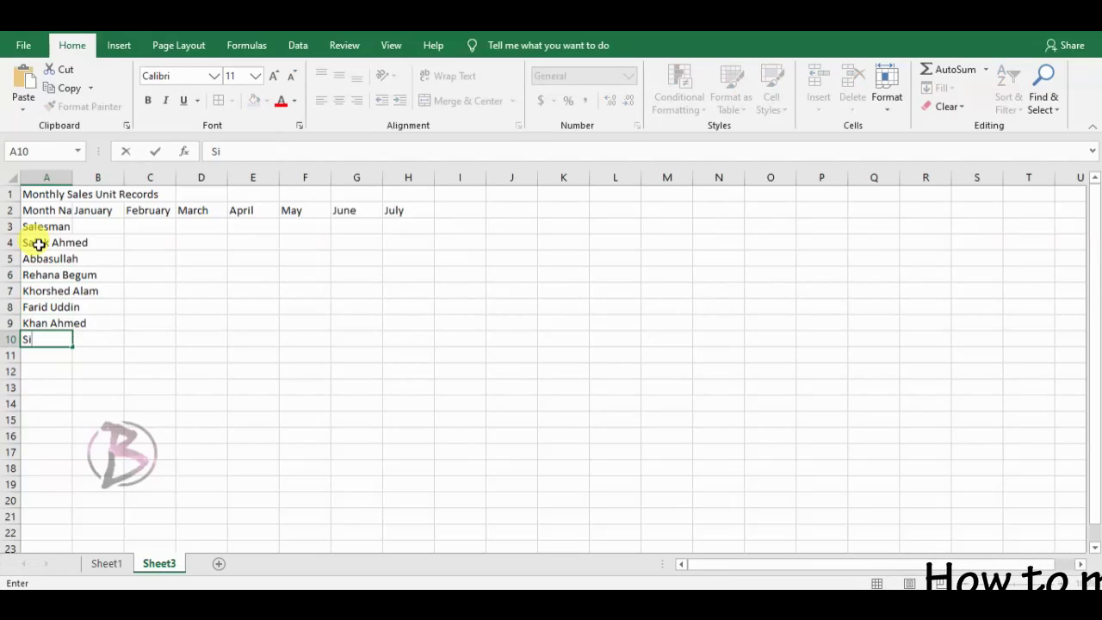
key(Return)
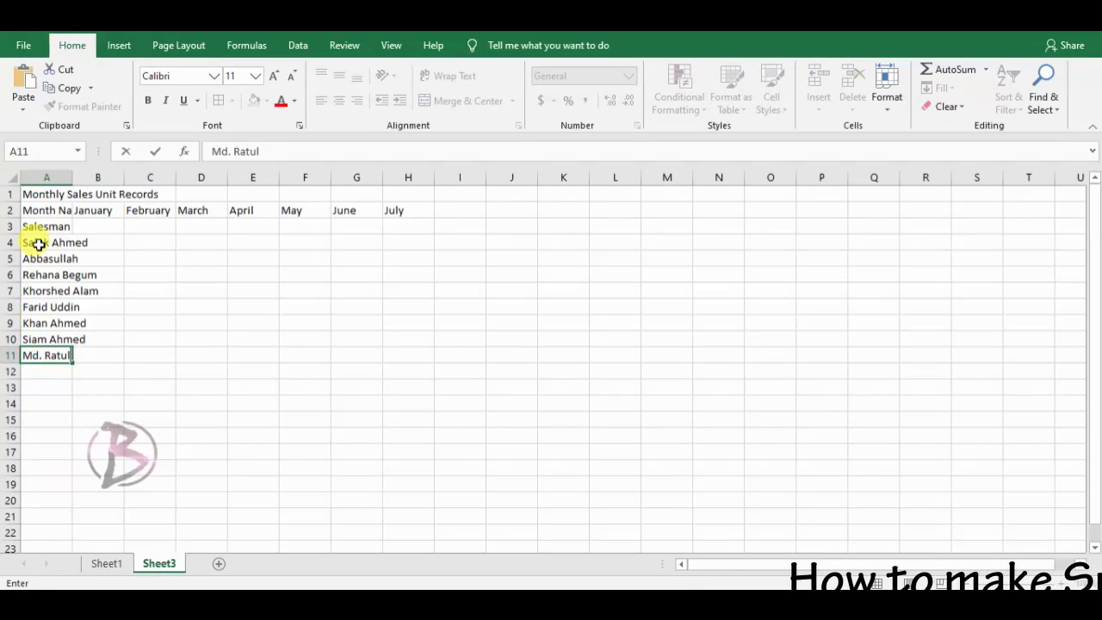
key(Return)
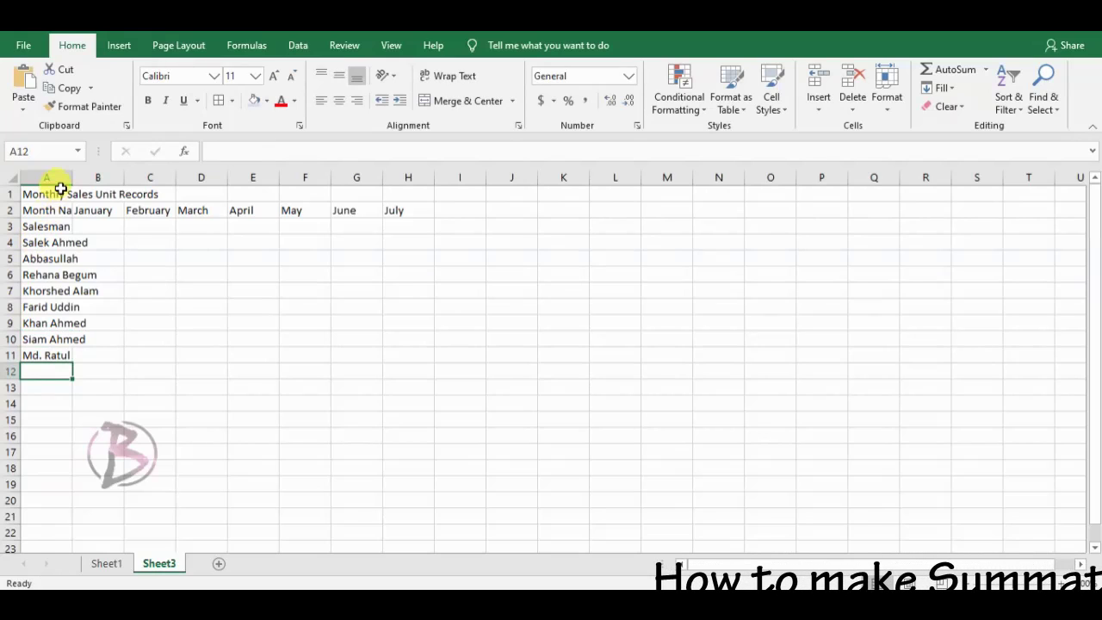
drag(52, 190, 516, 195)
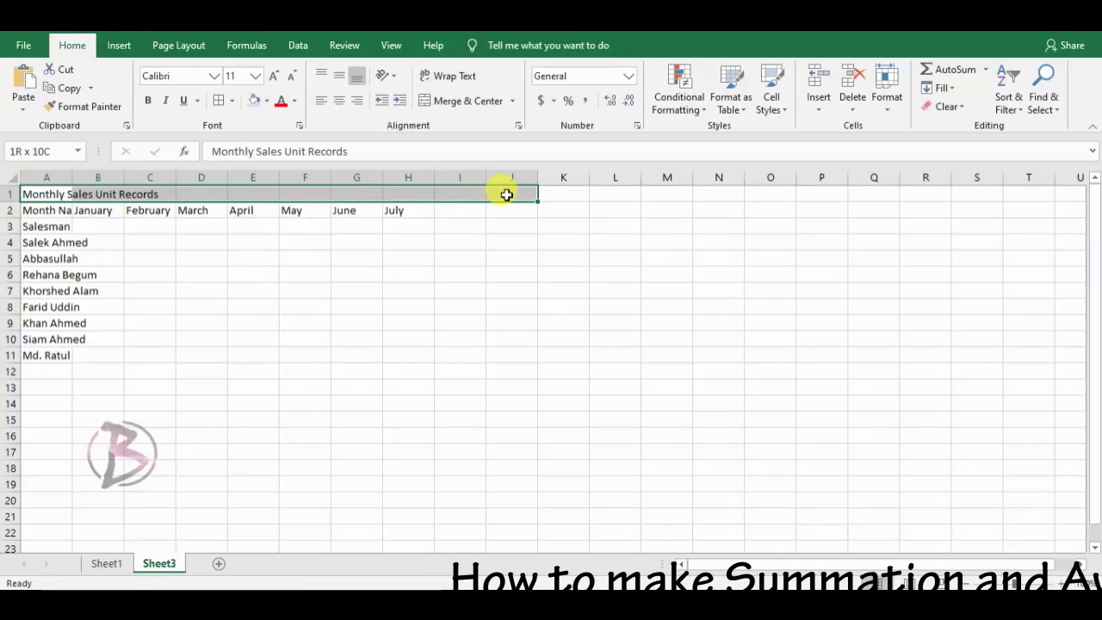
- Merge and center the title across A1:J1, widen column A, and delete the Salesman row
click(465, 102)
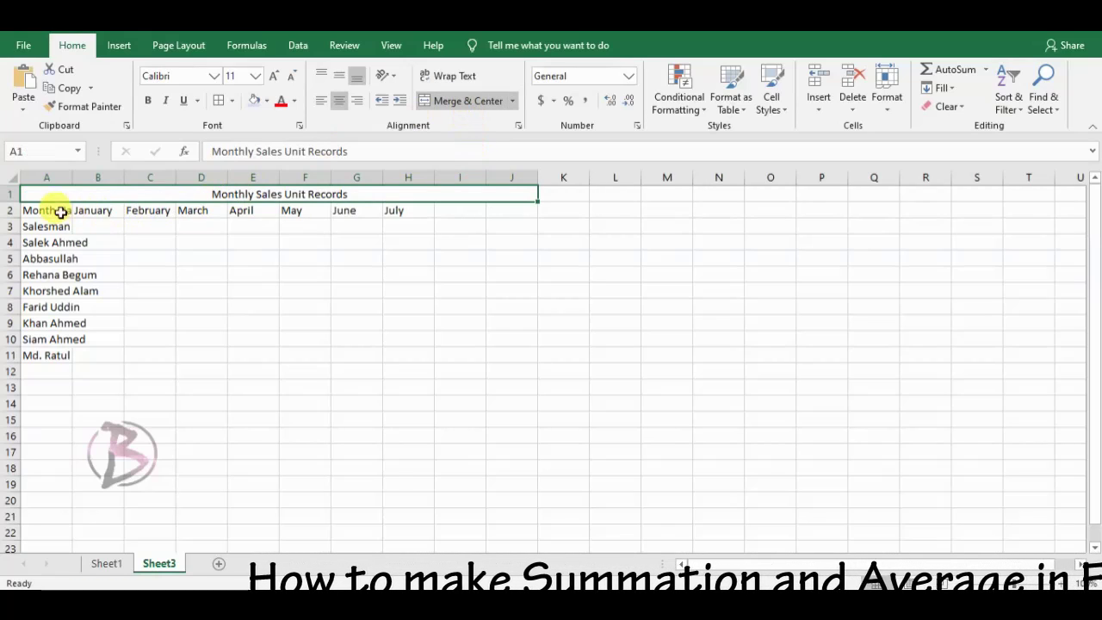
drag(73, 174, 103, 176)
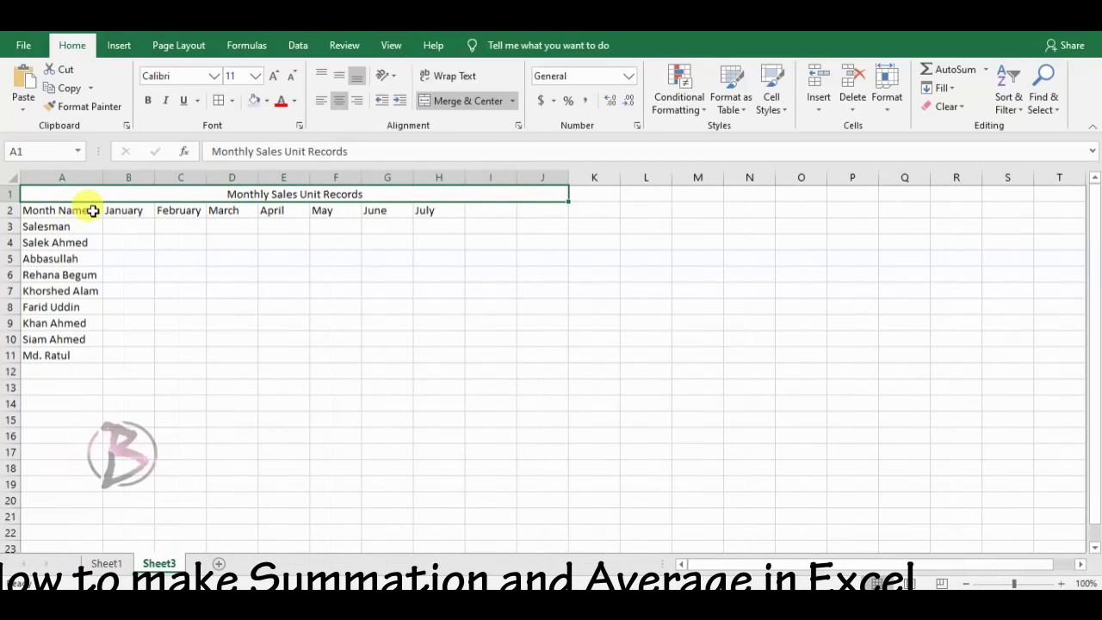
right_click(10, 226)
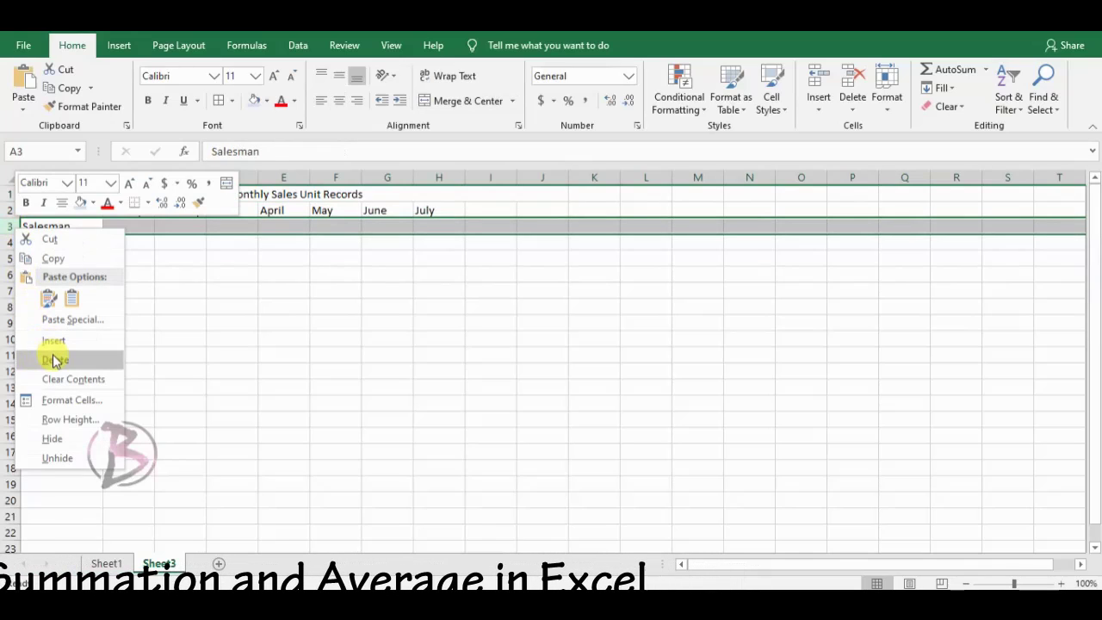
click(54, 358)
mouse_move(92, 214)
mouse_down()
mouse_move(130, 297)
mouse_move(523, 337)
mouse_move(428, 335)
mouse_up()
mouse_move(74, 221)
mouse_down()
mouse_move(179, 273)
mouse_move(413, 318)
mouse_move(436, 333)
mouse_move(531, 334)
mouse_up()
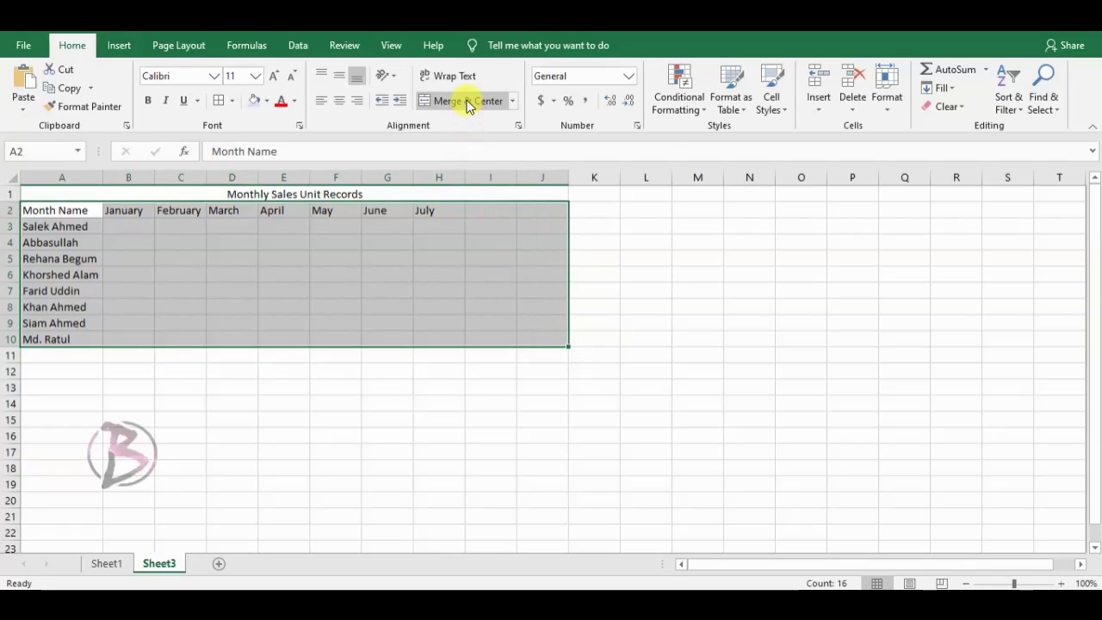
- Apply All Borders to A2:J10 and add 'Total' in I2 and 'Average' in J2
click(232, 101)
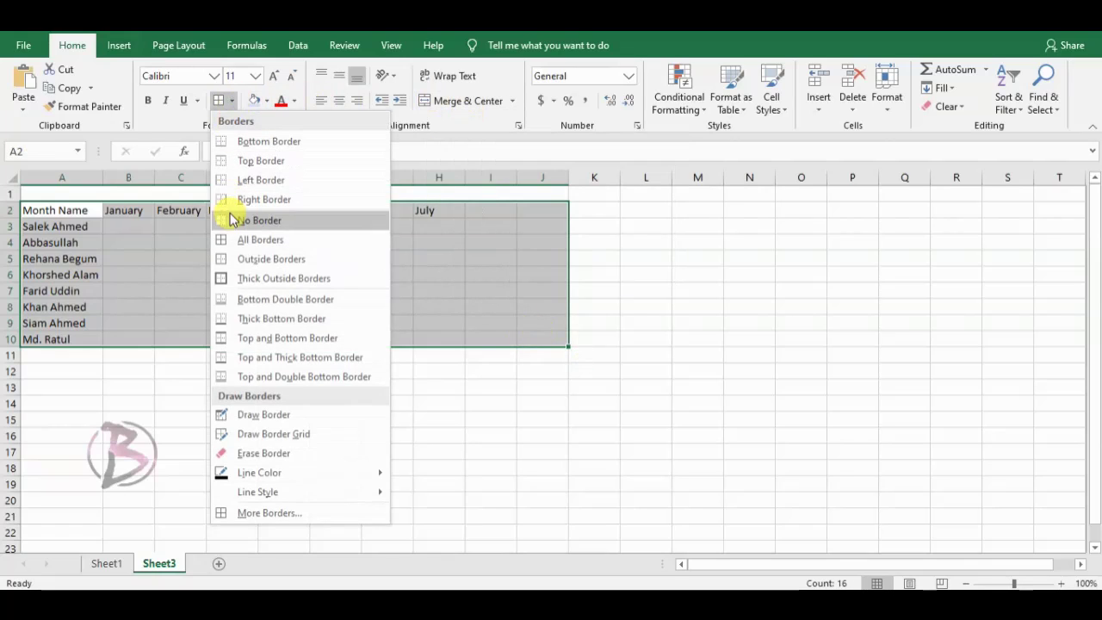
click(236, 241)
click(489, 213)
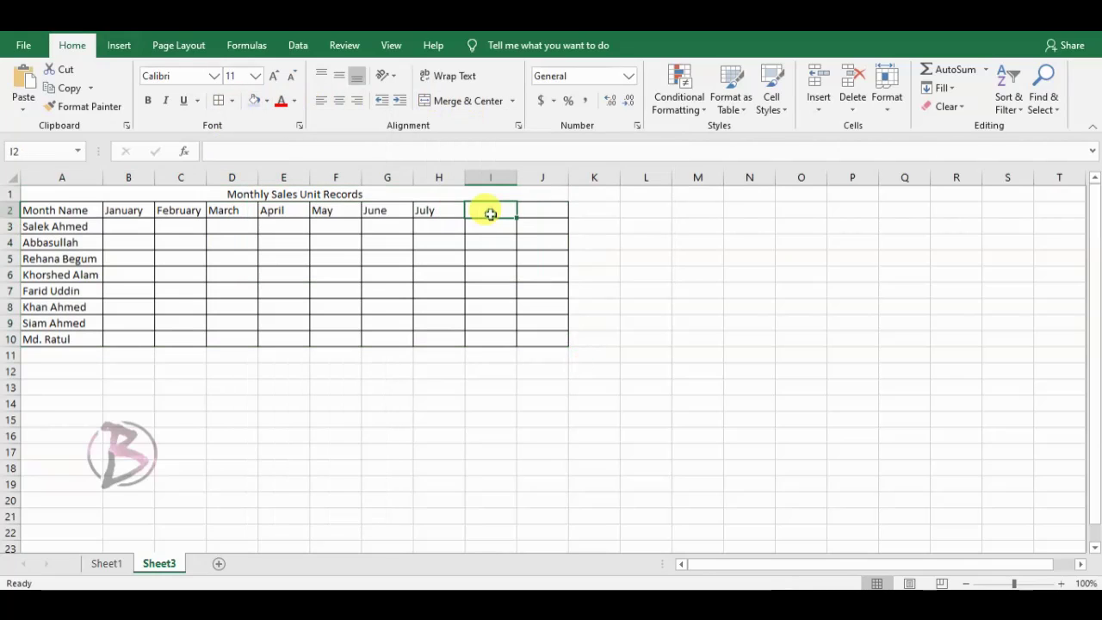
text(Total)
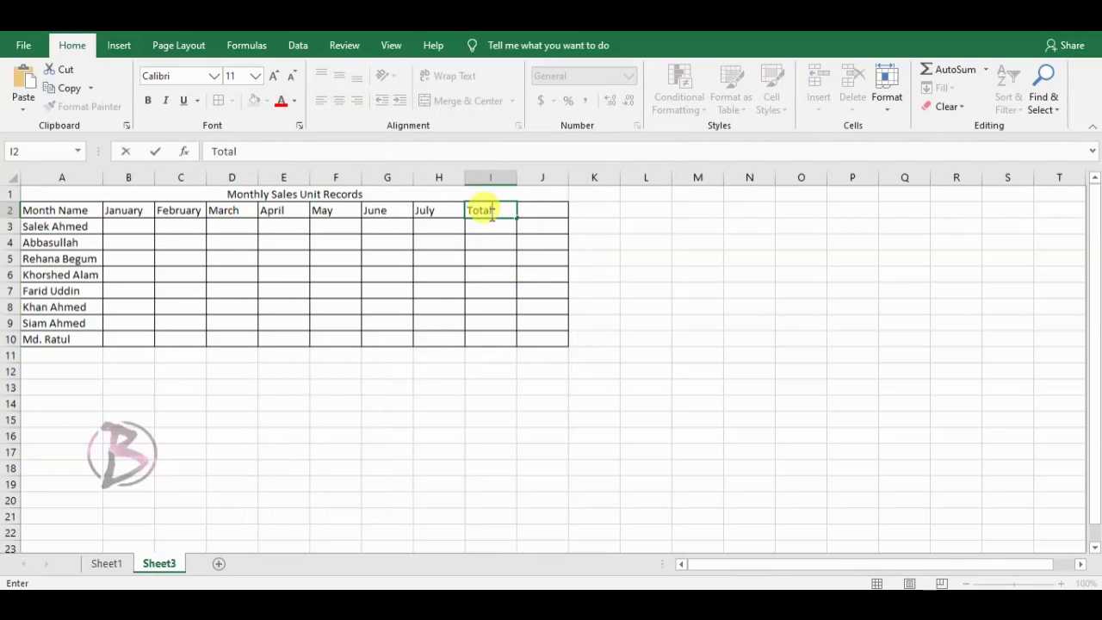
key(Tab)
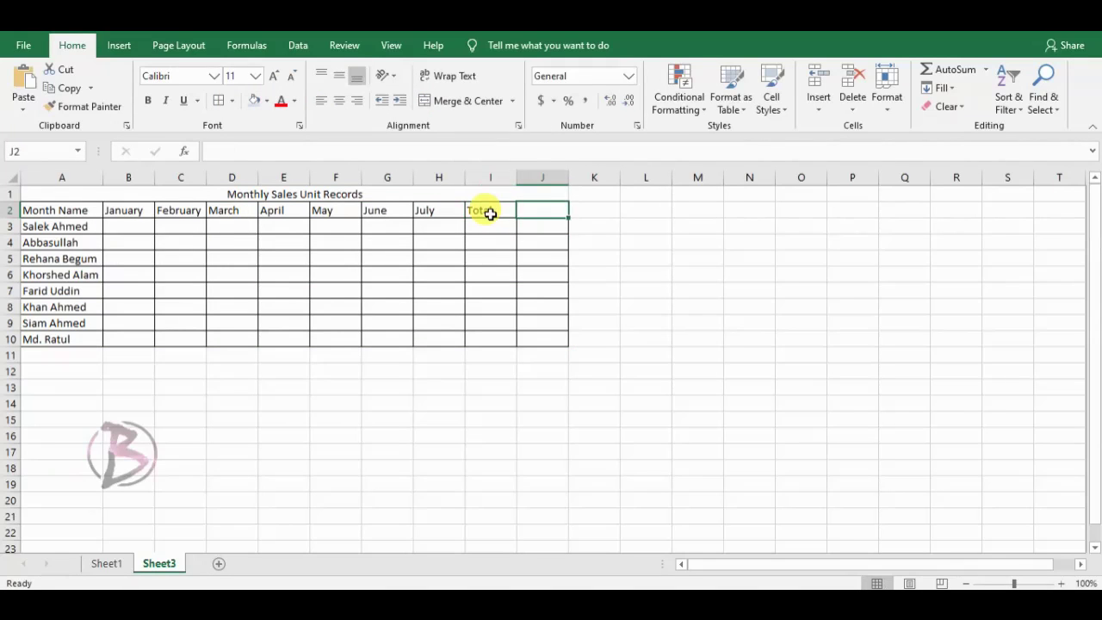
text(Average)
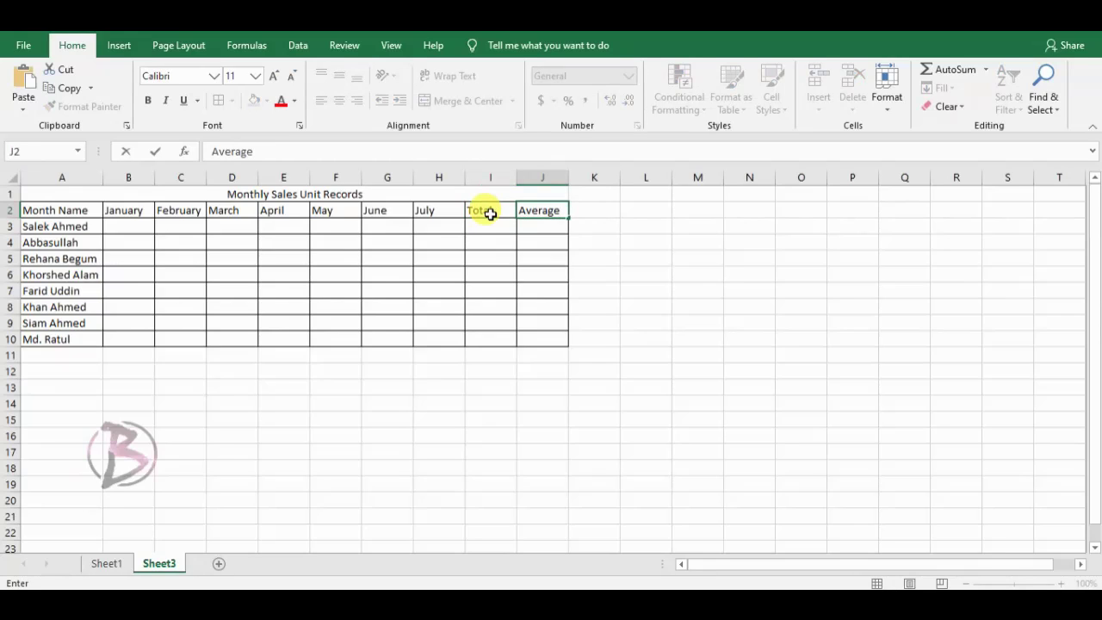
key(Return)
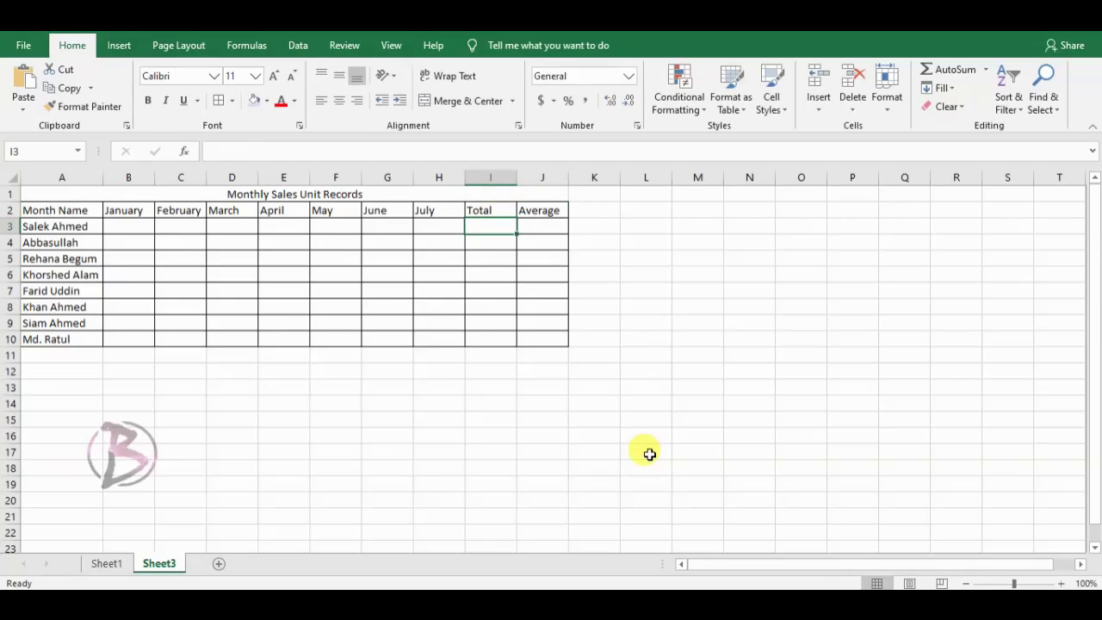
click(118, 224)
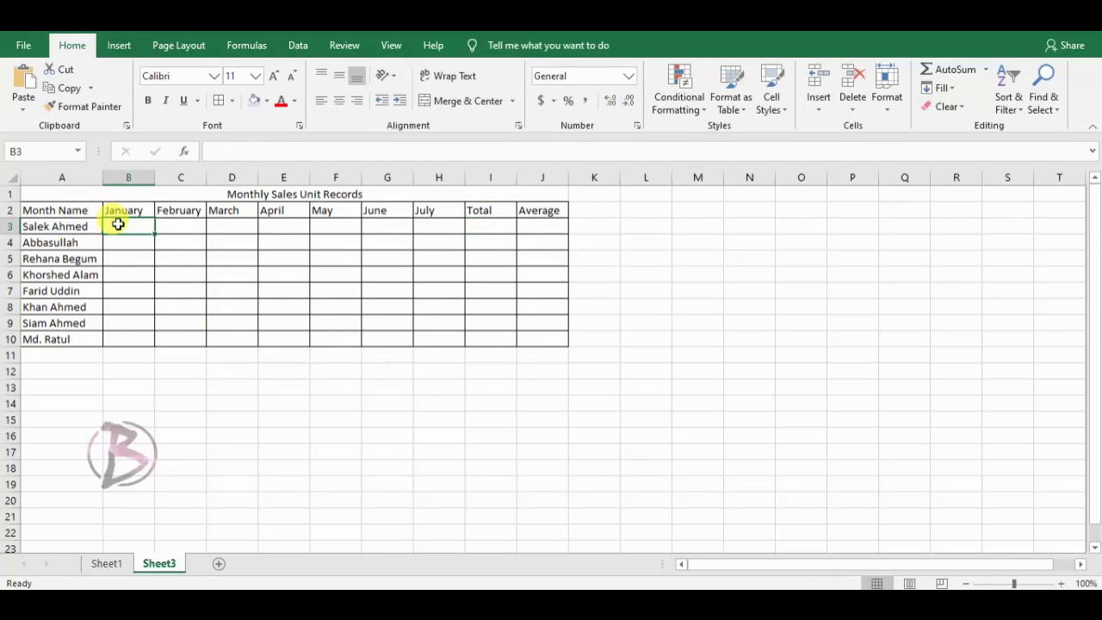
- Label A11 'Monthly Total' and A12 'Monthly Average', autofit column A, and select A11:J12
click(89, 351)
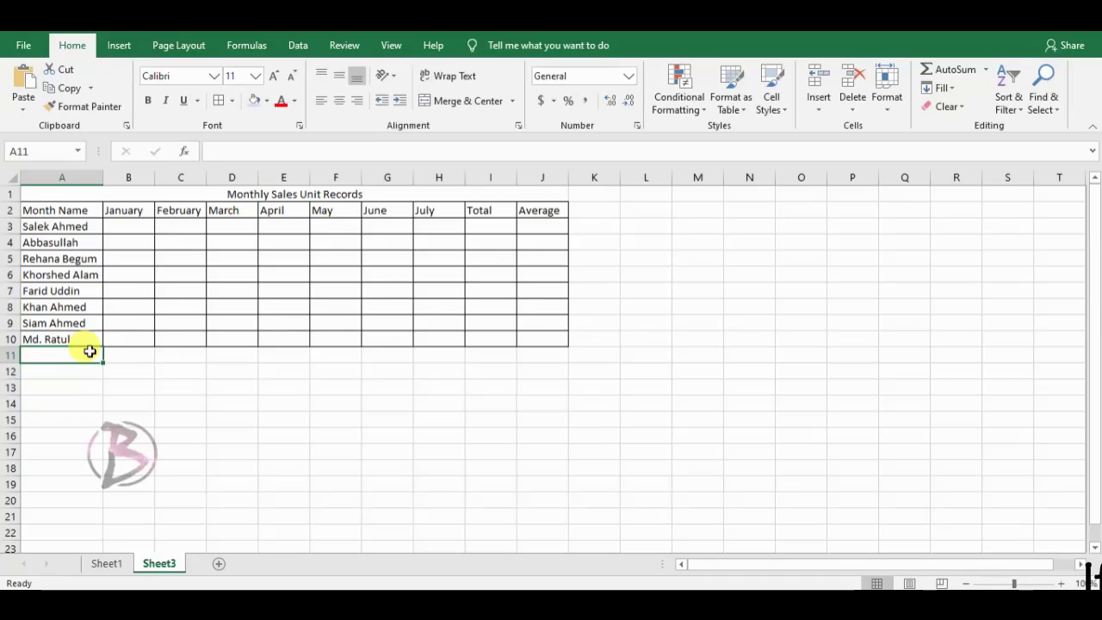
text(Tota)
key(BackSpace)
key(BackSpace)
key(BackSpace)
key(BackSpace)
text(Monthly Total)
key(Return)
text(Monthly Avea)
key(BackSpace)
text(rage)
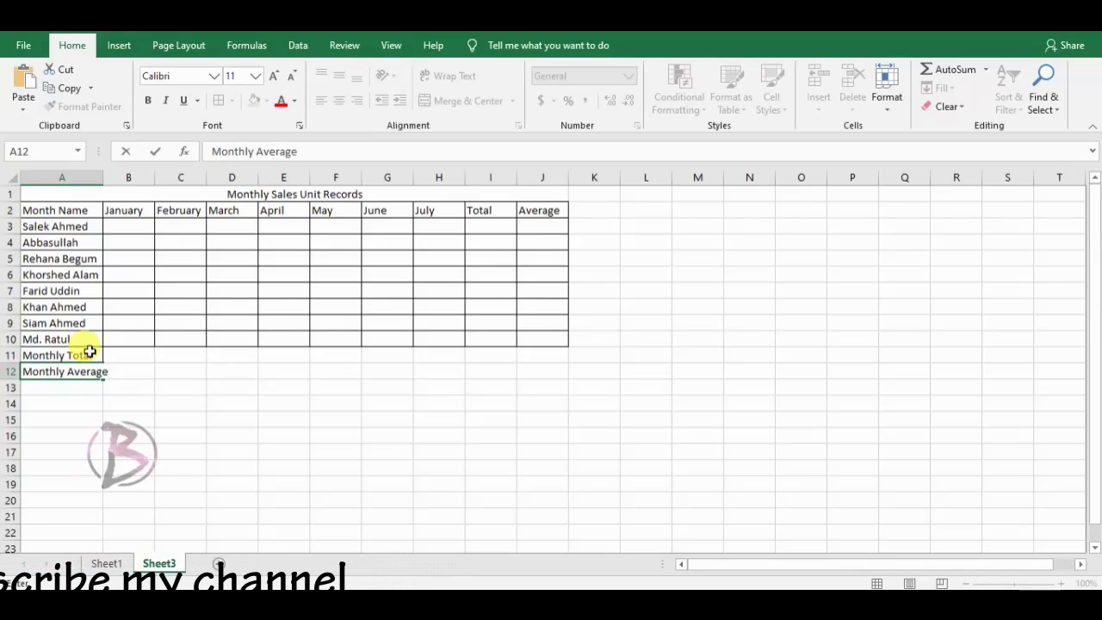
key(Tab)
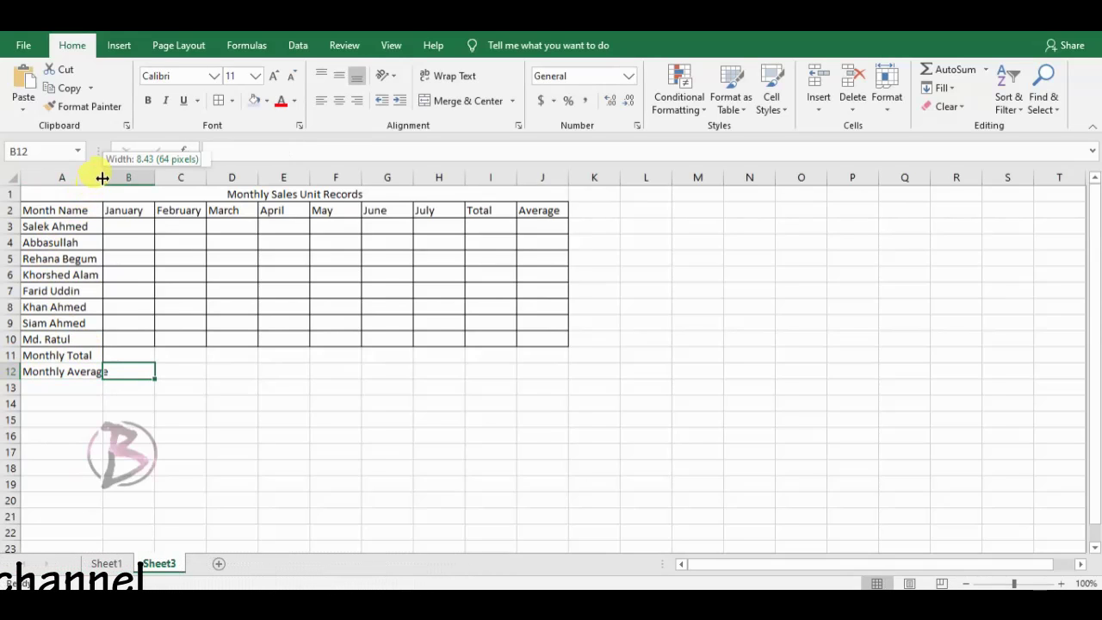
double_click(103, 177)
drag(95, 359, 551, 369)
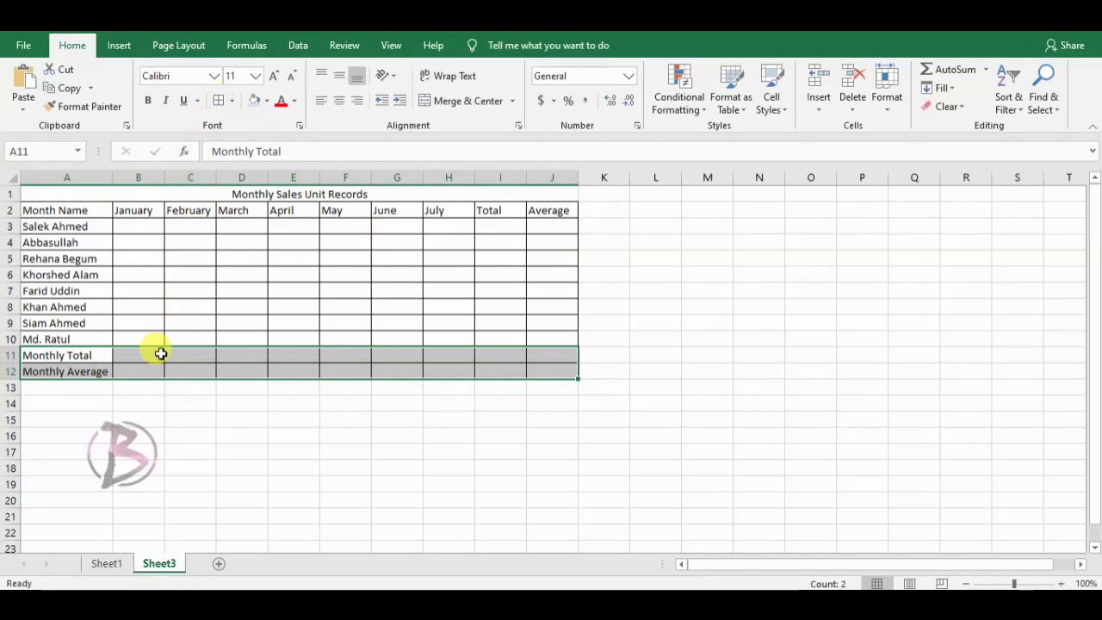
- Enter the seven monthly sales figures for each salesman in B3:H10, starting 220, 214, 144
click(147, 229)
text(22)
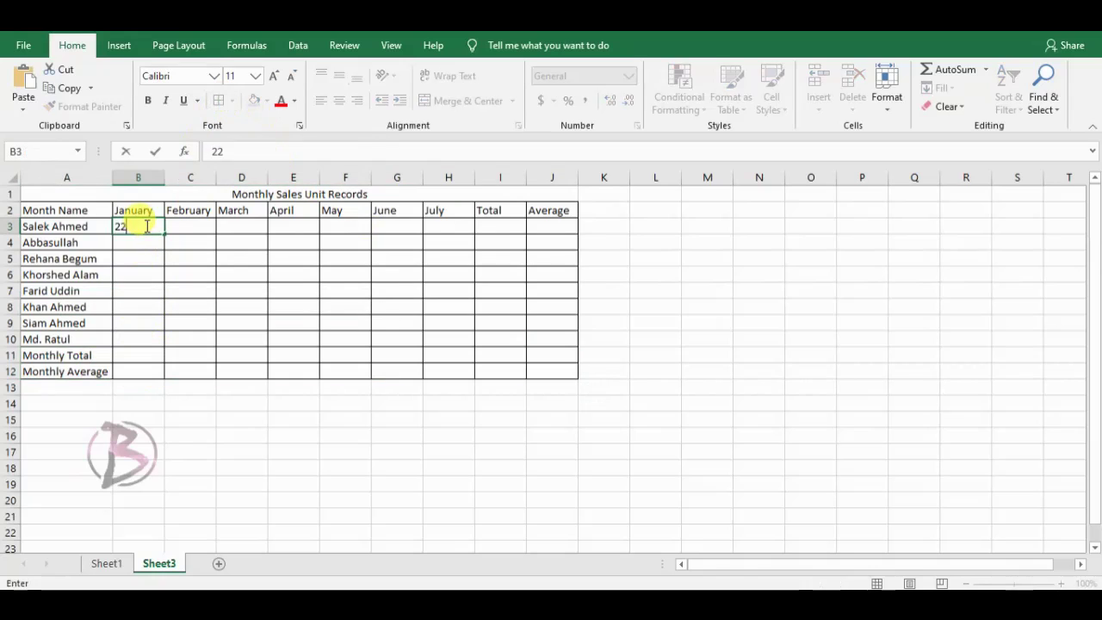
text(0	214	144	77	201	150	236)
key(Return)
text(140	222	334	90	45	360	187)
key(Return)
text(364	226	148	264	478	632	32)
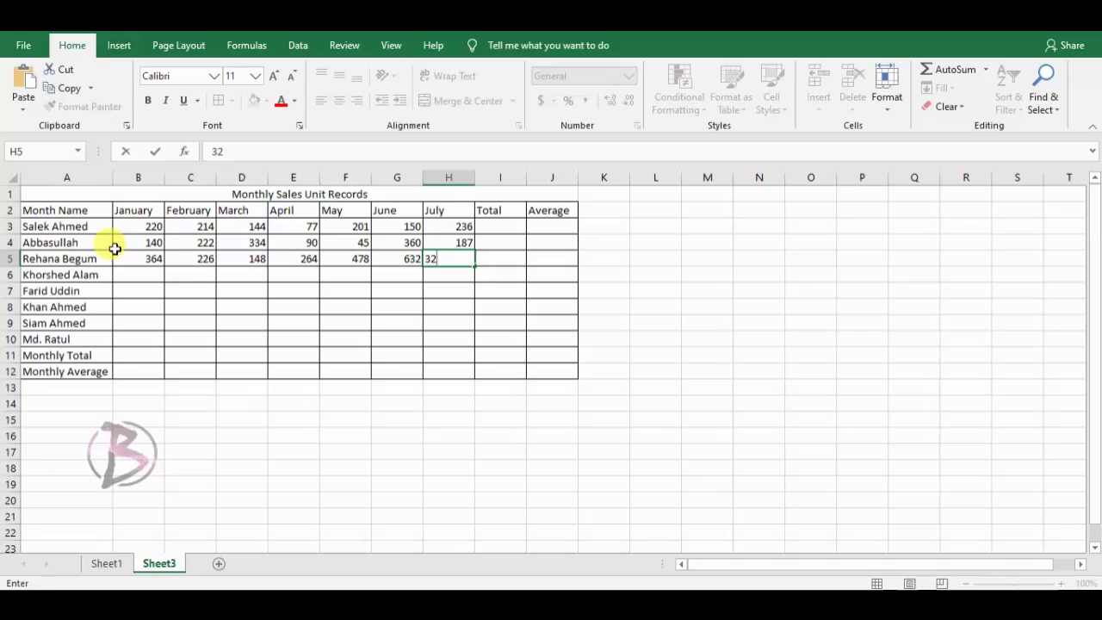
text(4)
key(Return)
text(89	145	361	740	222	298	)
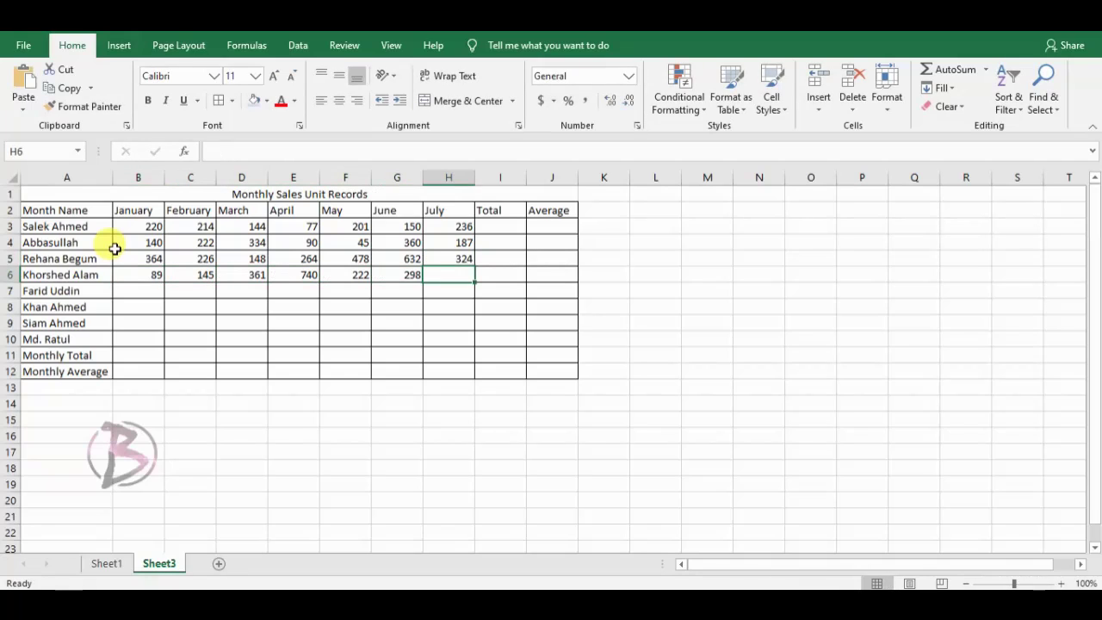
text(305)
key(Return)
text(368	666	447	263	246	314)
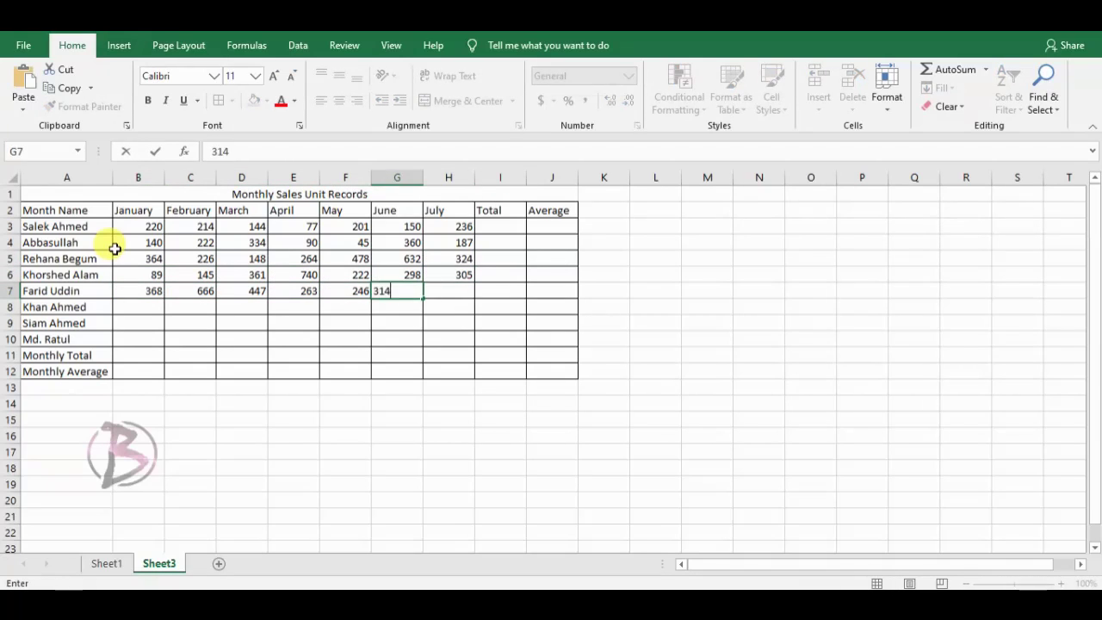
text(	541)
key(Return)
text(333	228	447	360	111	196	145)
key(Return)
text(155	245	365	148	302	299	314)
key(Return)
text(142	203	300	278	86	545	320)
key(Return)
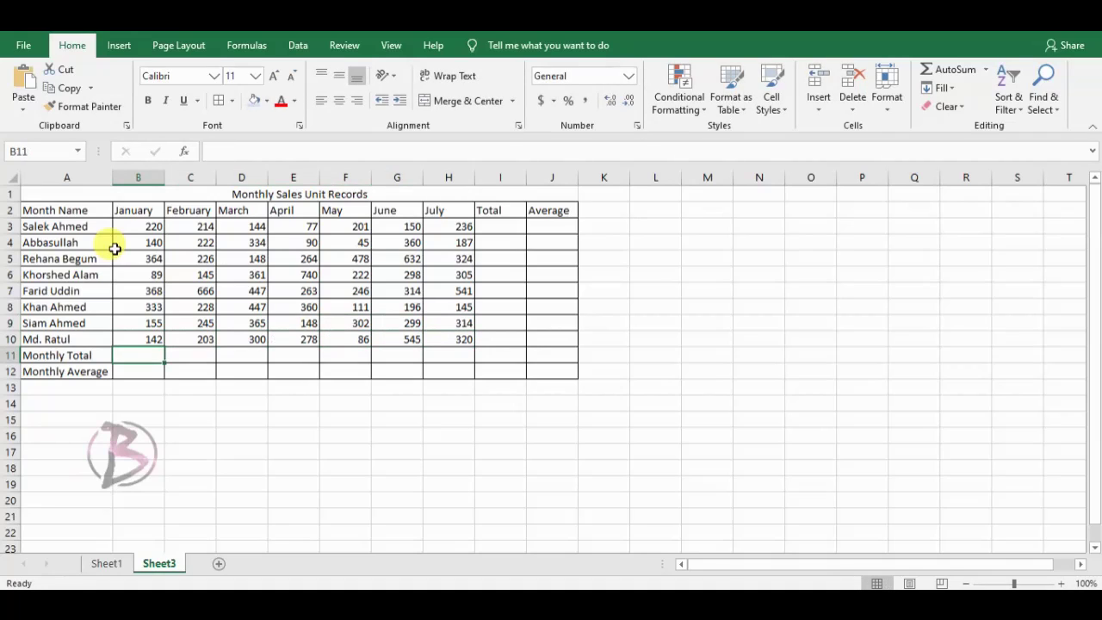
- Enter =SUM(B3:H3) in I3 so the first salesman's total shows 1242
click(496, 228)
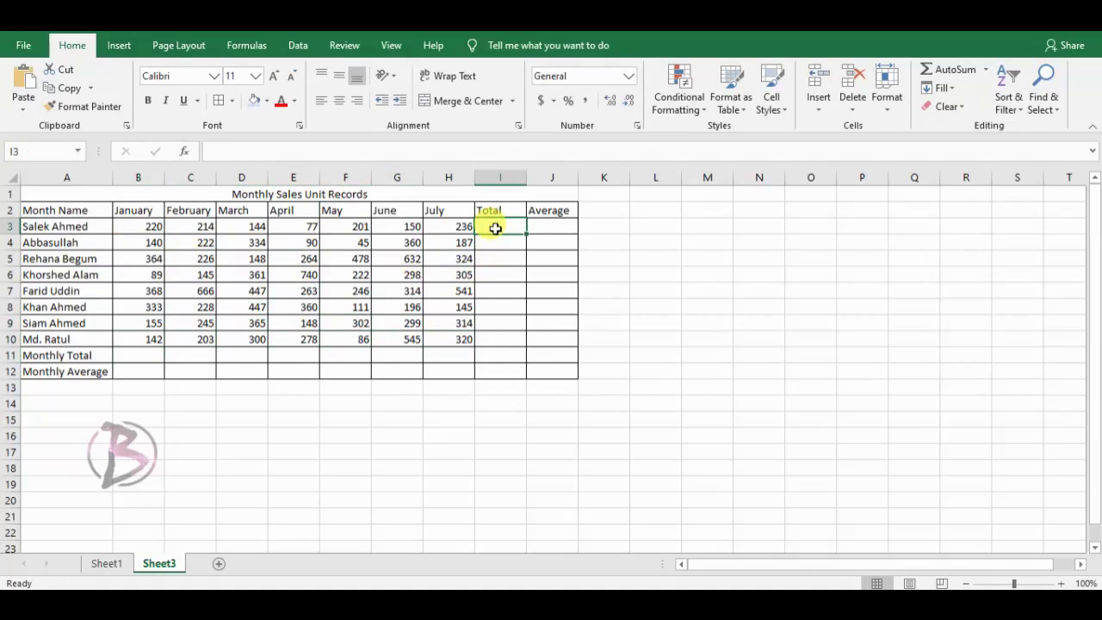
text(=)
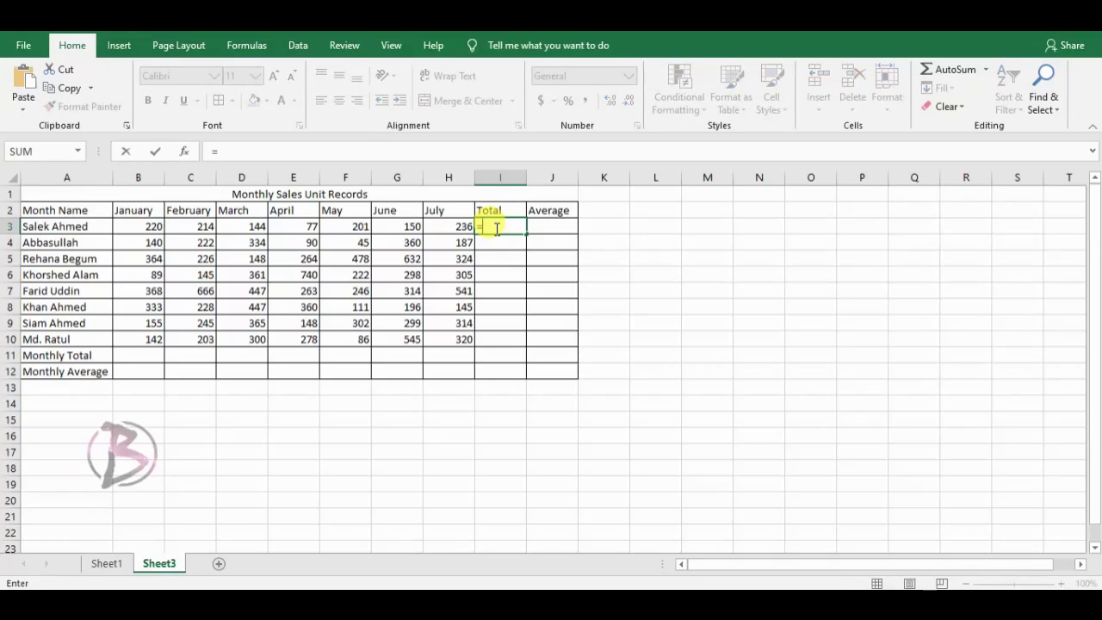
text(sum()
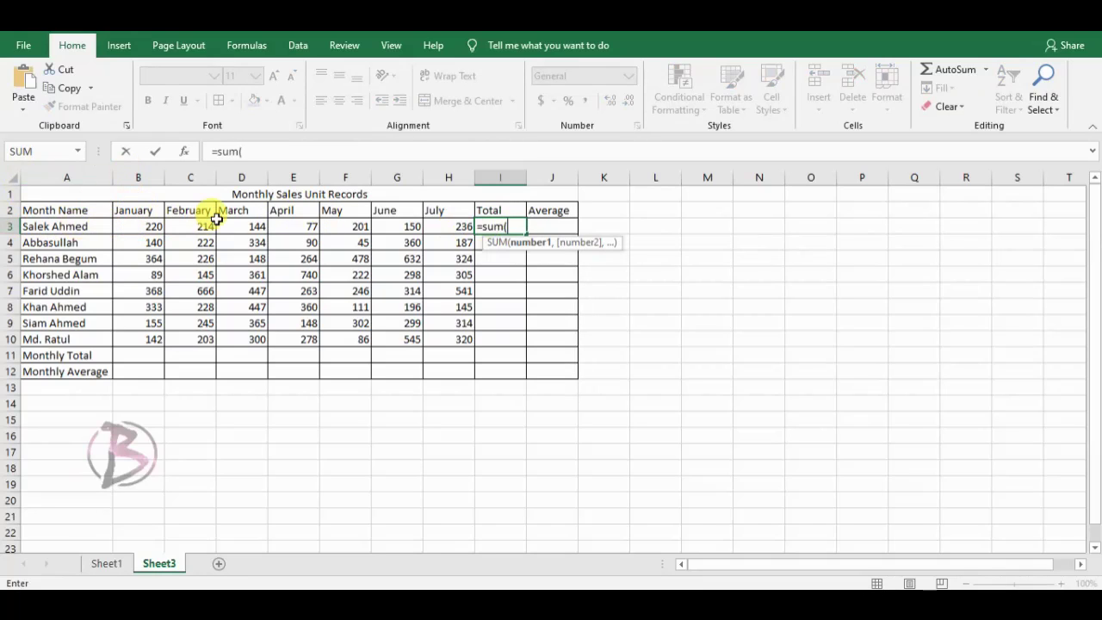
text(B3:)
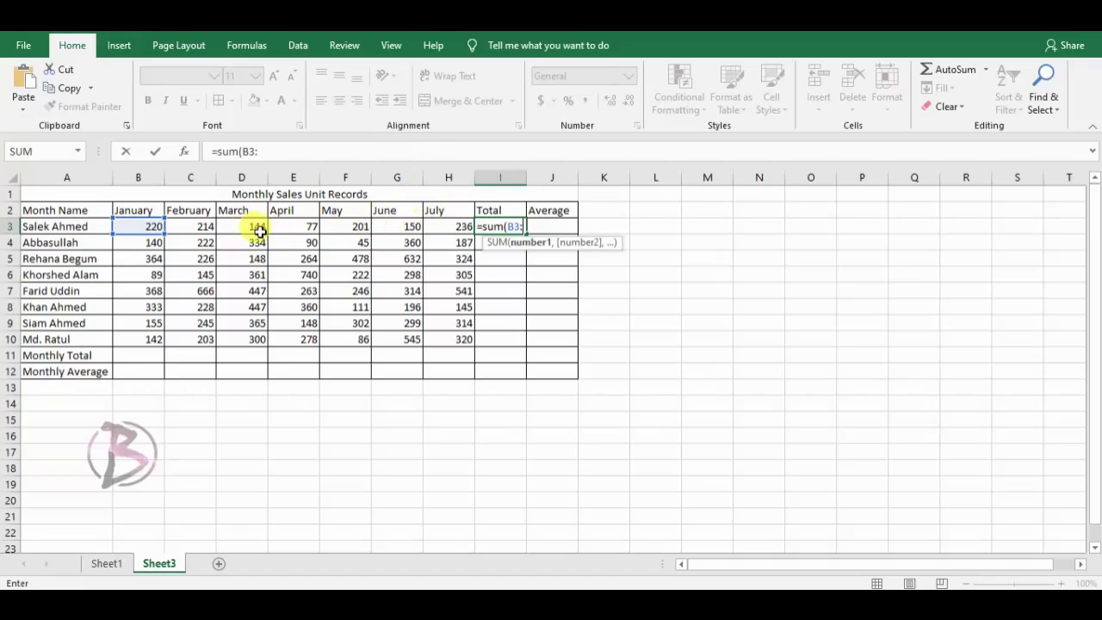
text(H3)
key(Return)
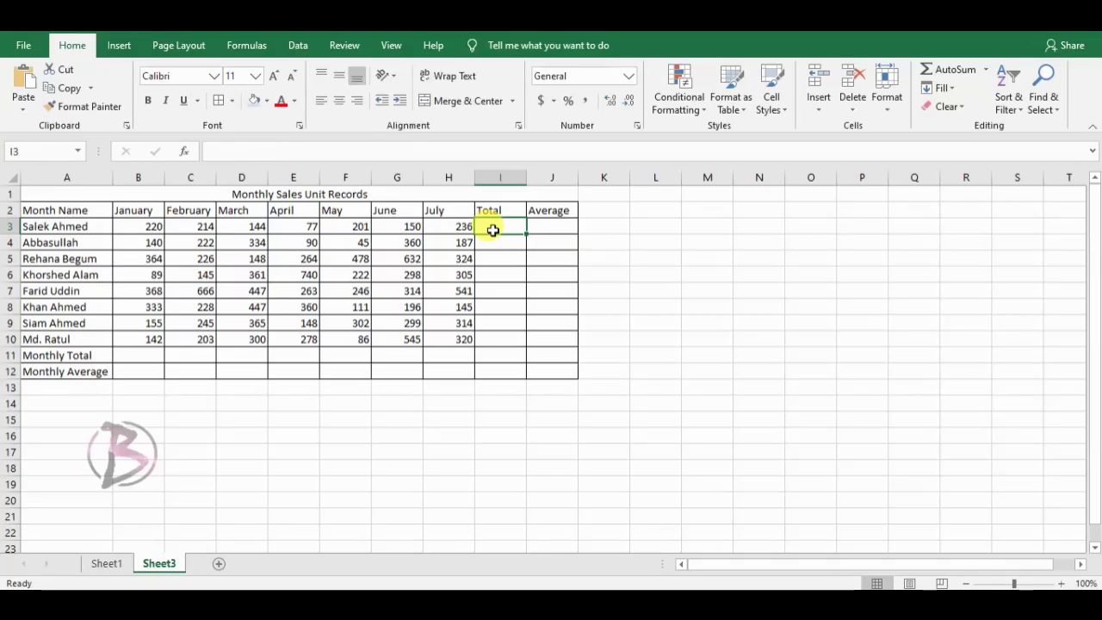
text(=sum)
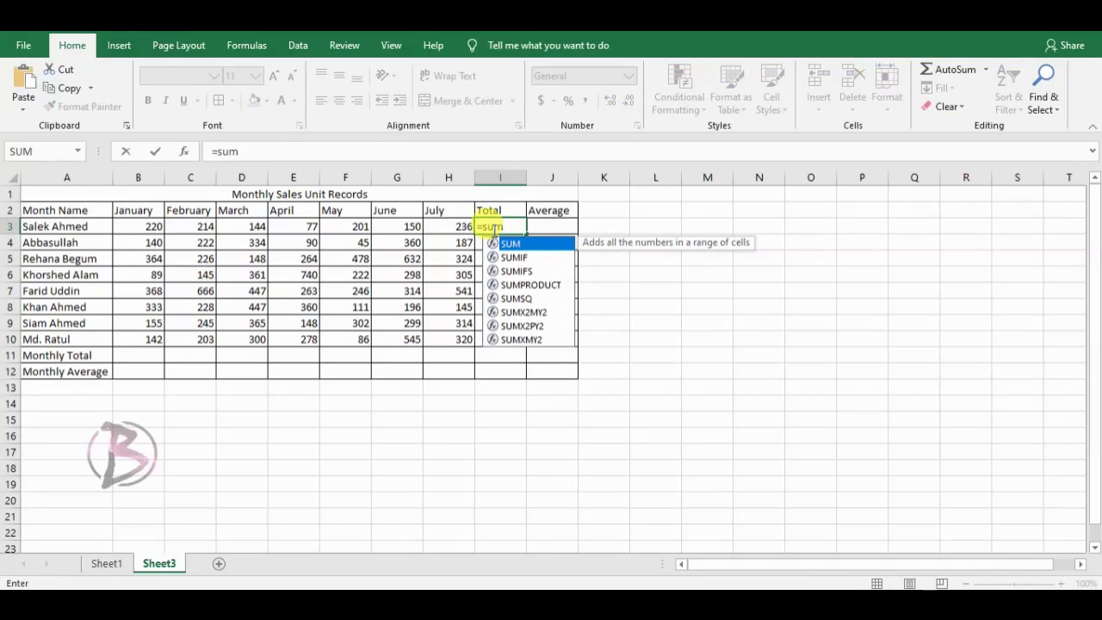
text(()
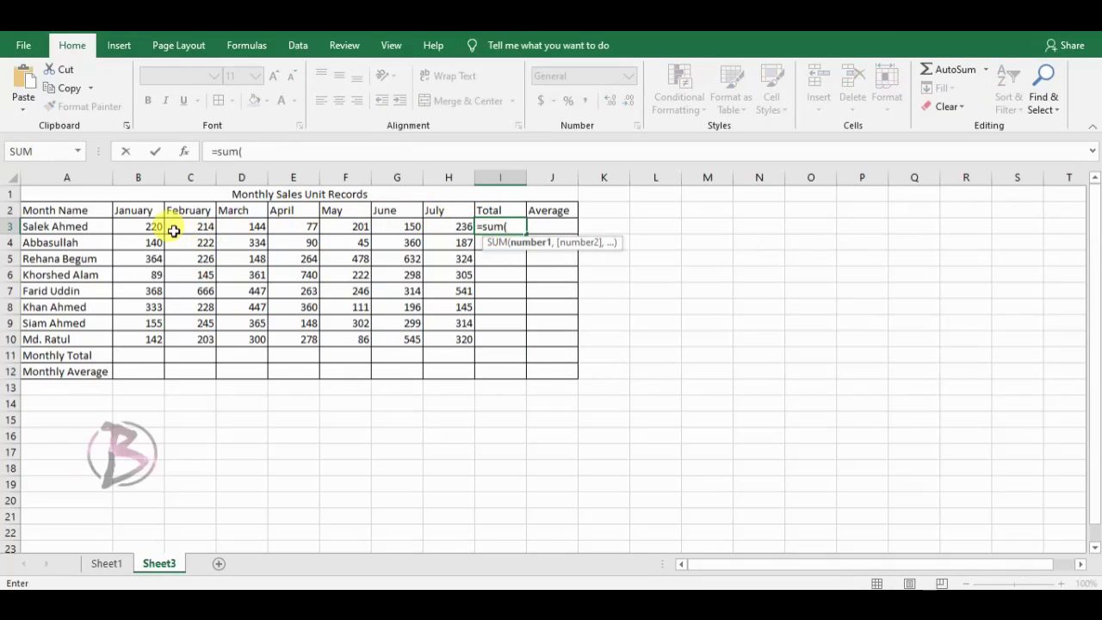
drag(153, 228, 429, 226)
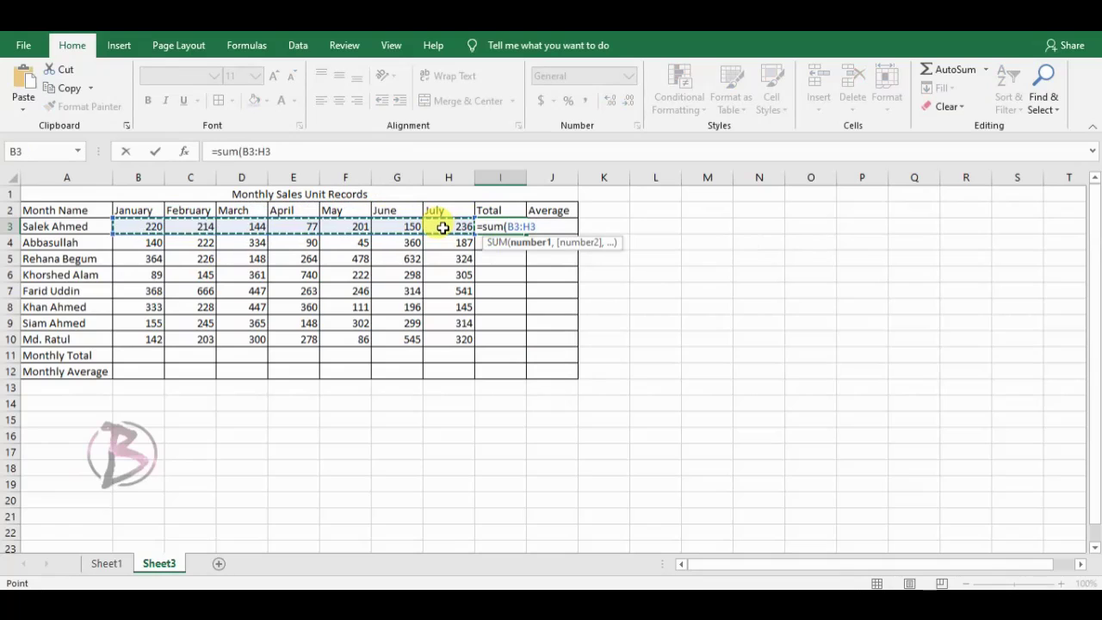
text())
key(Return)
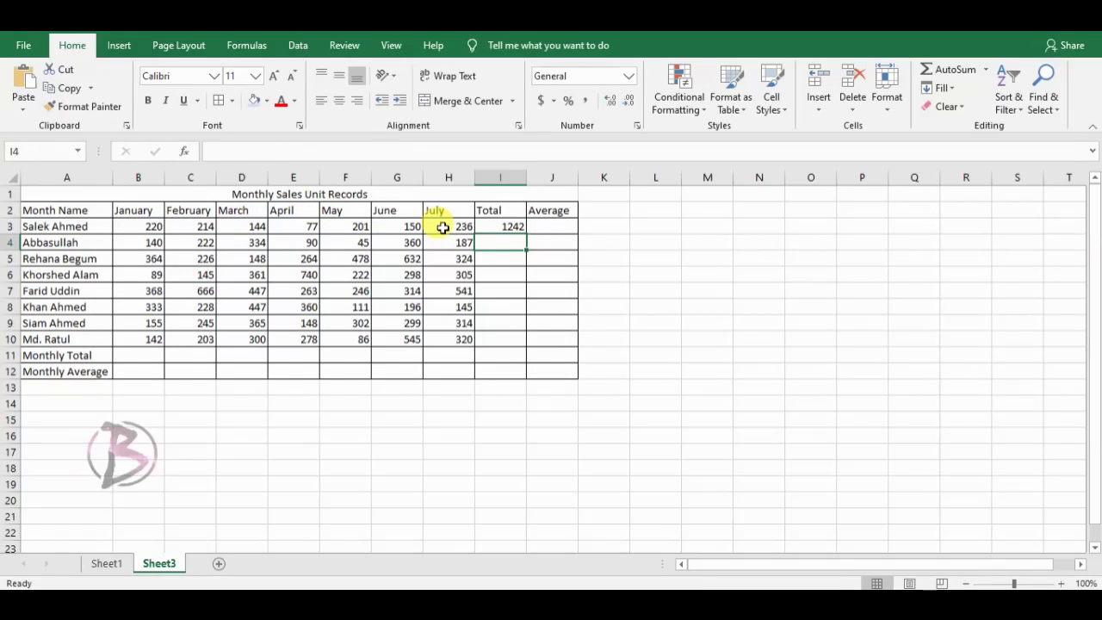
click(138, 355)
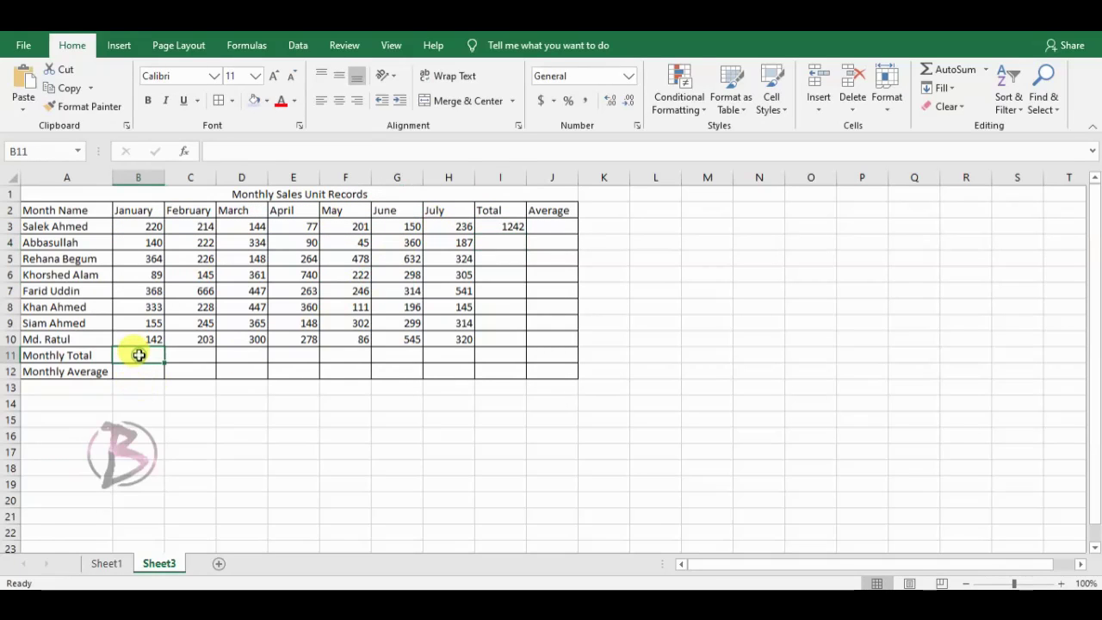
- Enter =SUM(B3:B10) in B11, giving a January total of 1811
text(=sum()
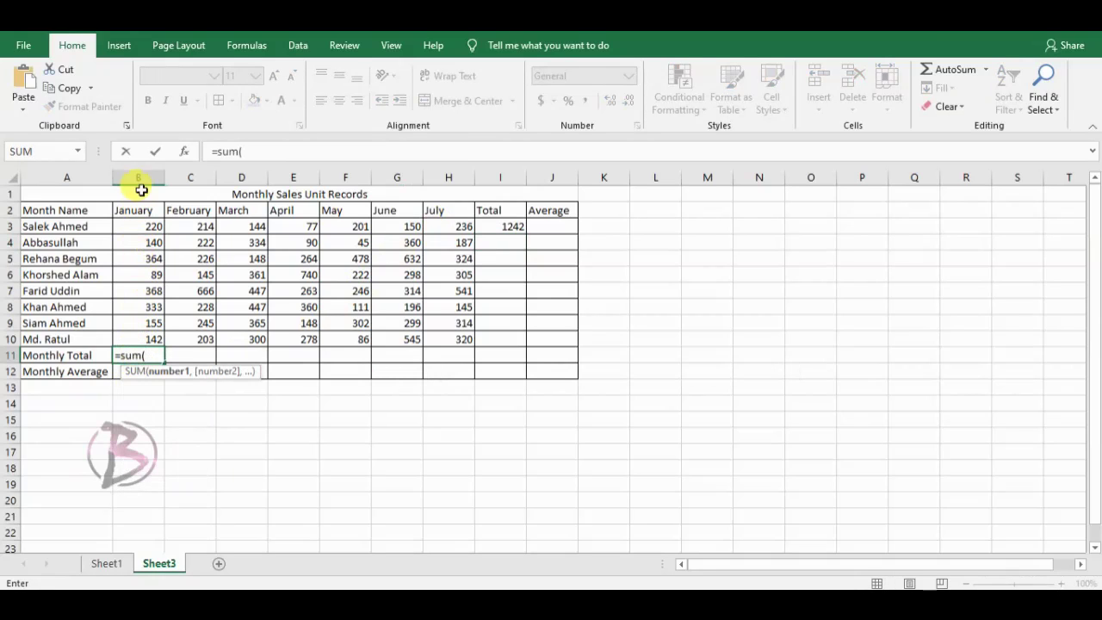
text(B10)
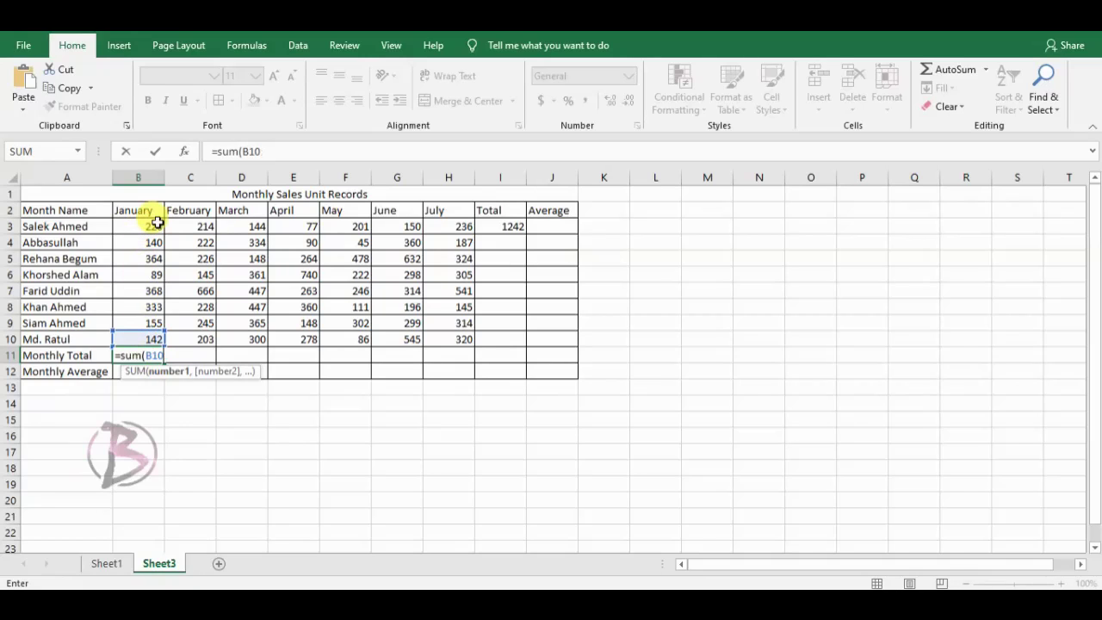
key(BackSpace)
key(BackSpace)
text(3:)
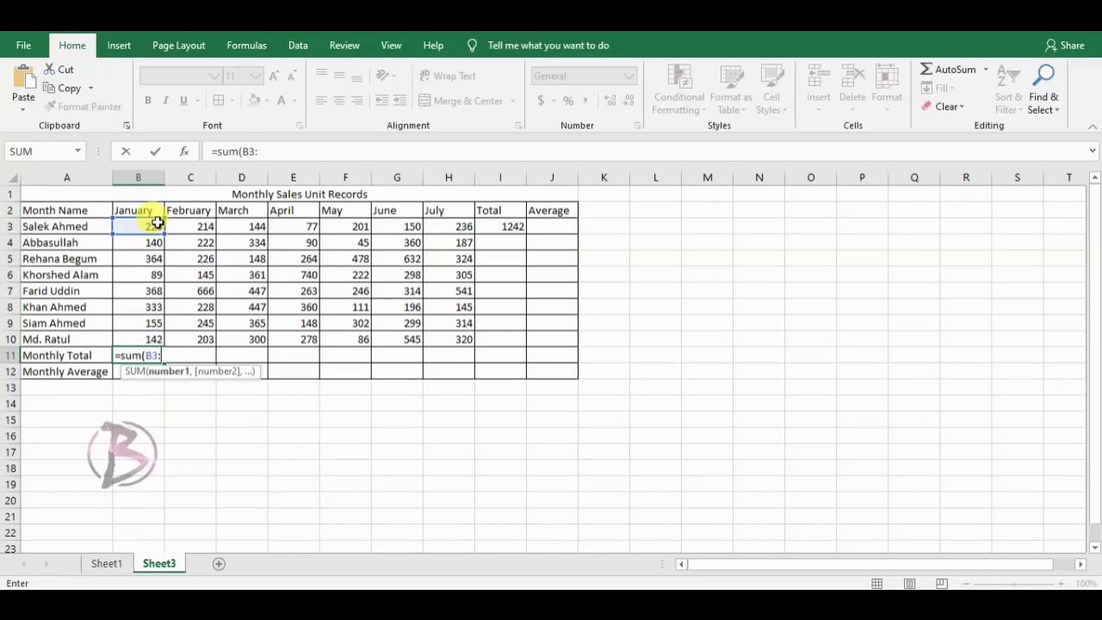
text(B10)
text())
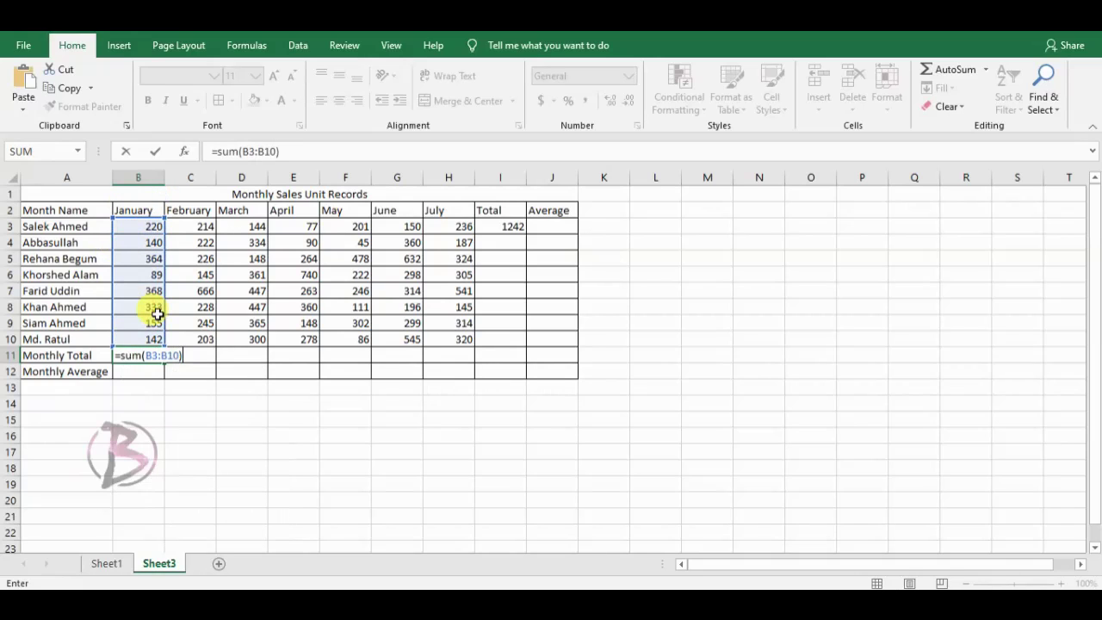
key(Return)
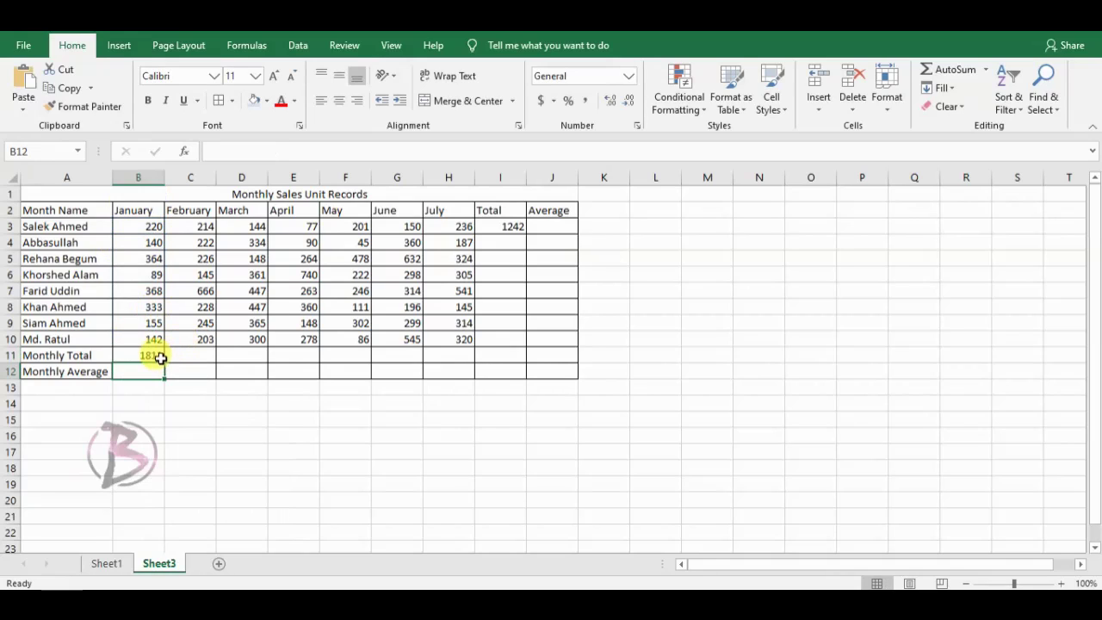
click(157, 356)
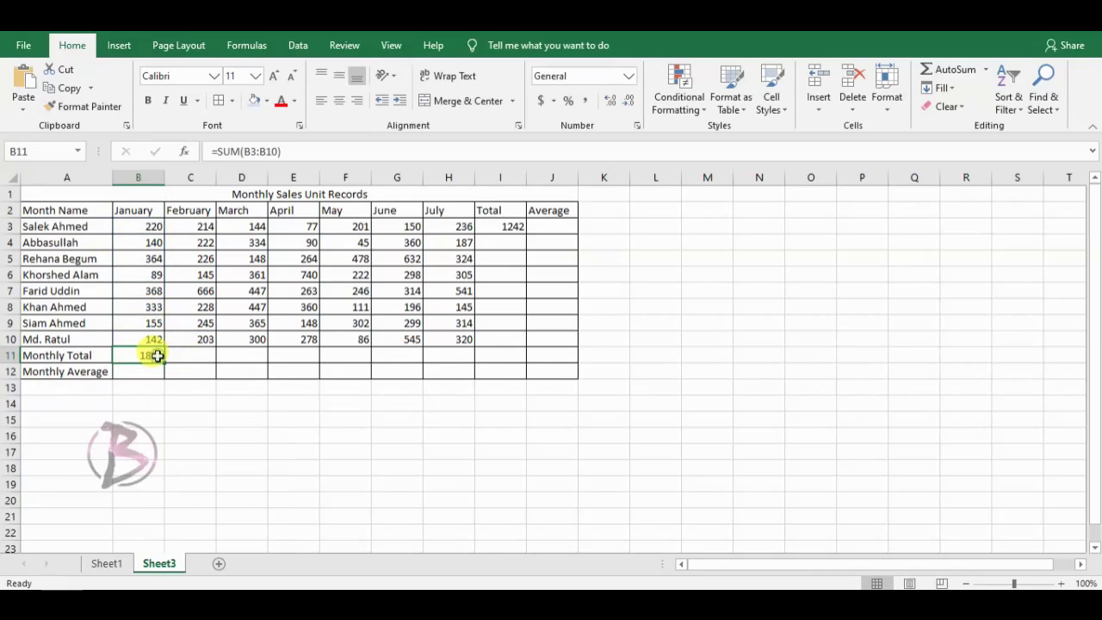
- Fill the row total formula down I3:I10 and the January total across B11:H11
click(505, 226)
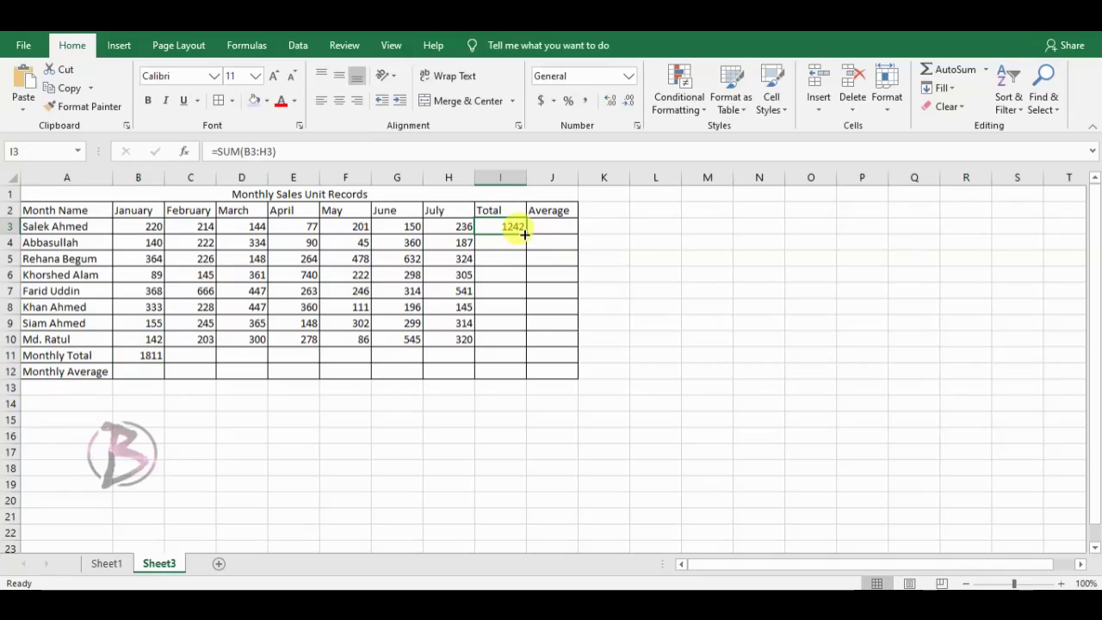
drag(524, 233, 524, 344)
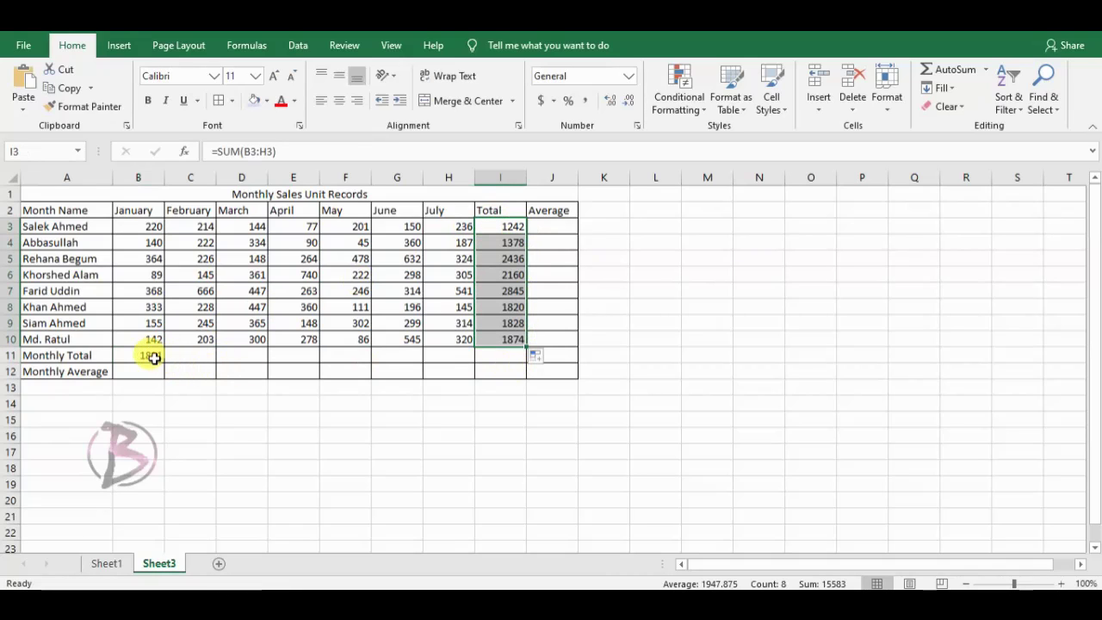
click(155, 358)
drag(167, 363, 501, 362)
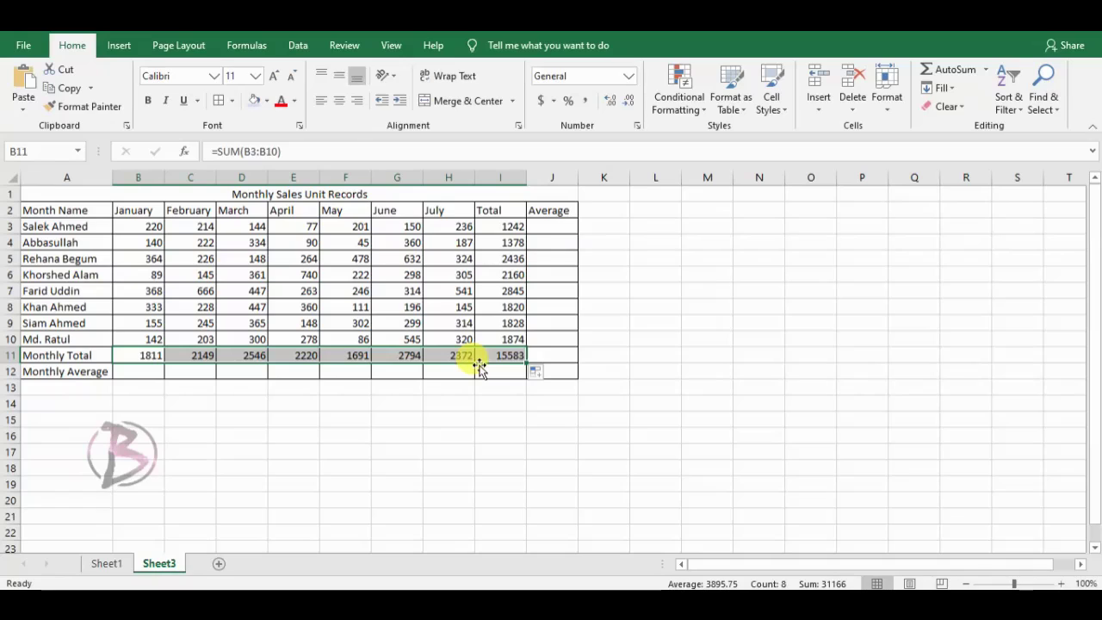
key(ctrl+z)
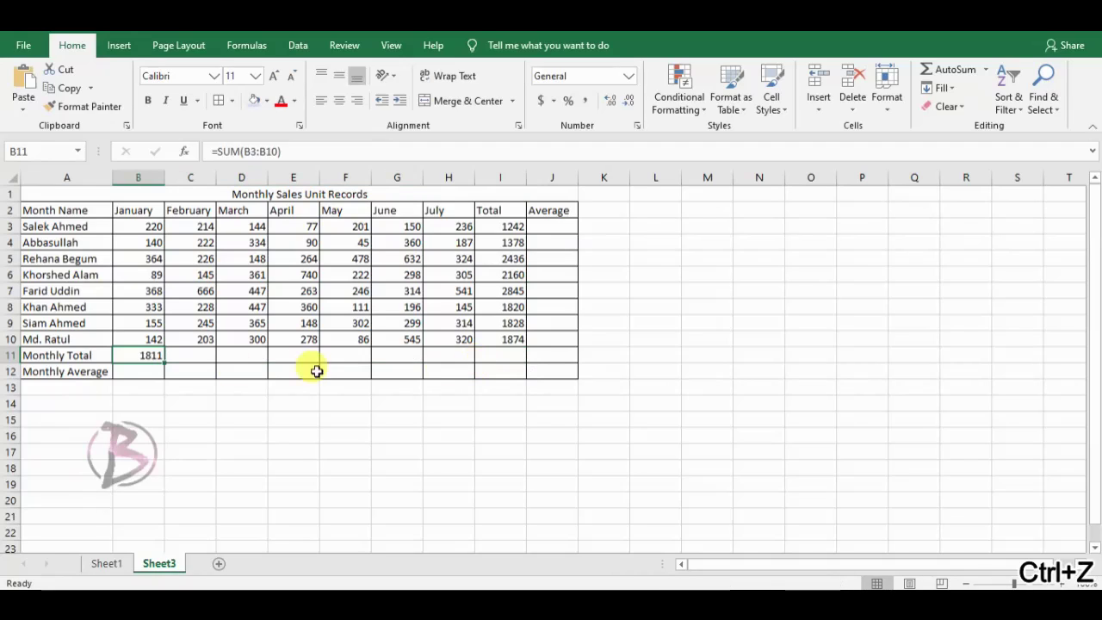
drag(161, 361, 454, 351)
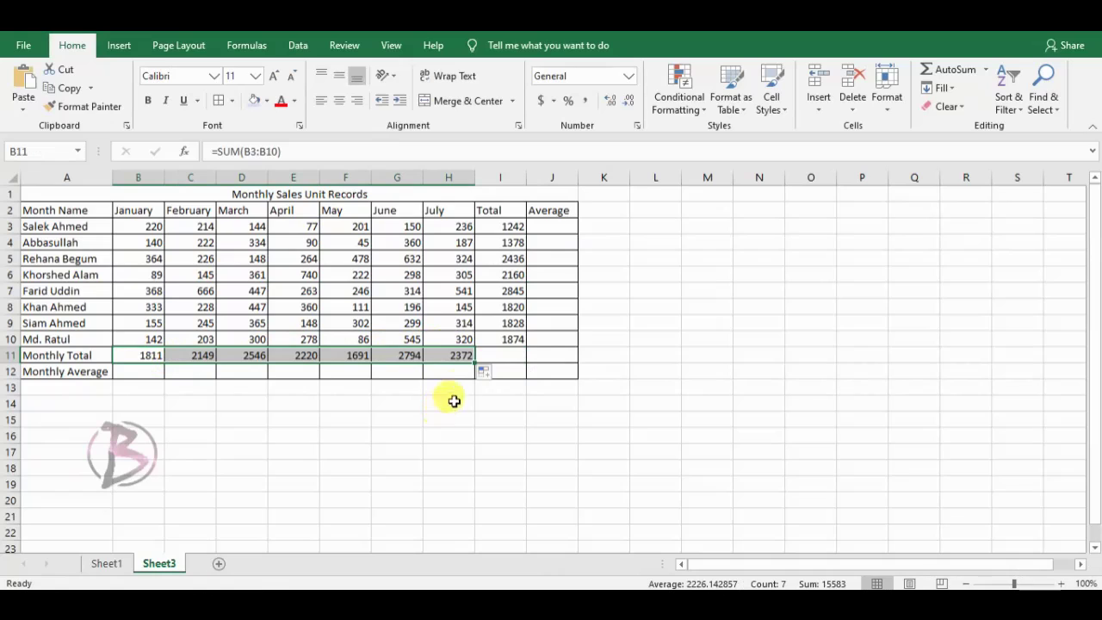
- Merge J3:J10 into one centered cell and merge B12:H12
click(545, 226)
drag(546, 242, 543, 345)
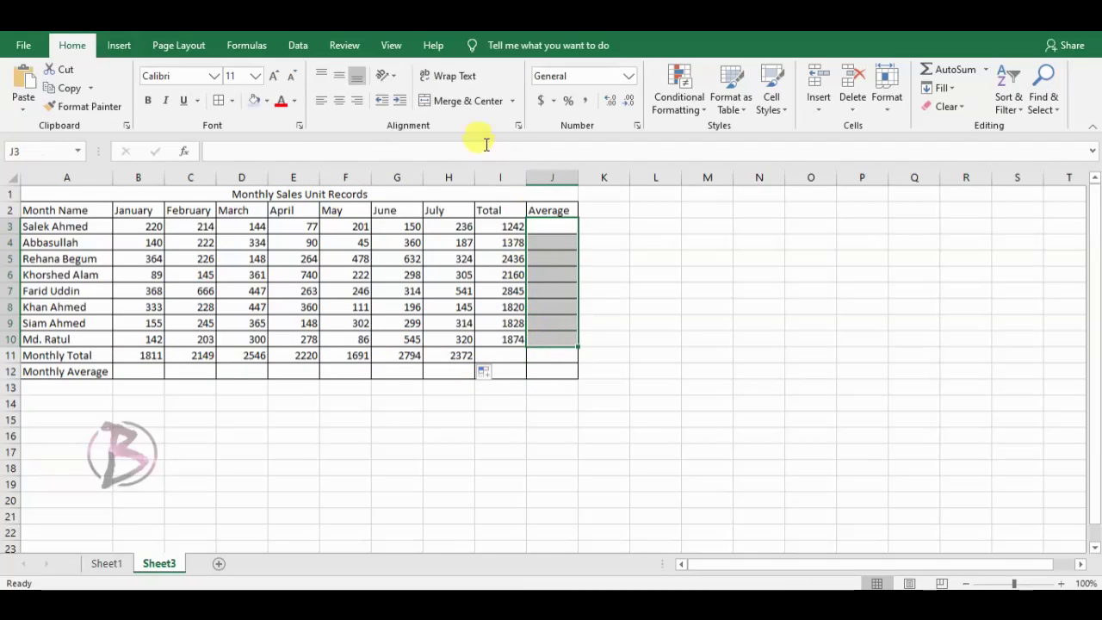
click(465, 101)
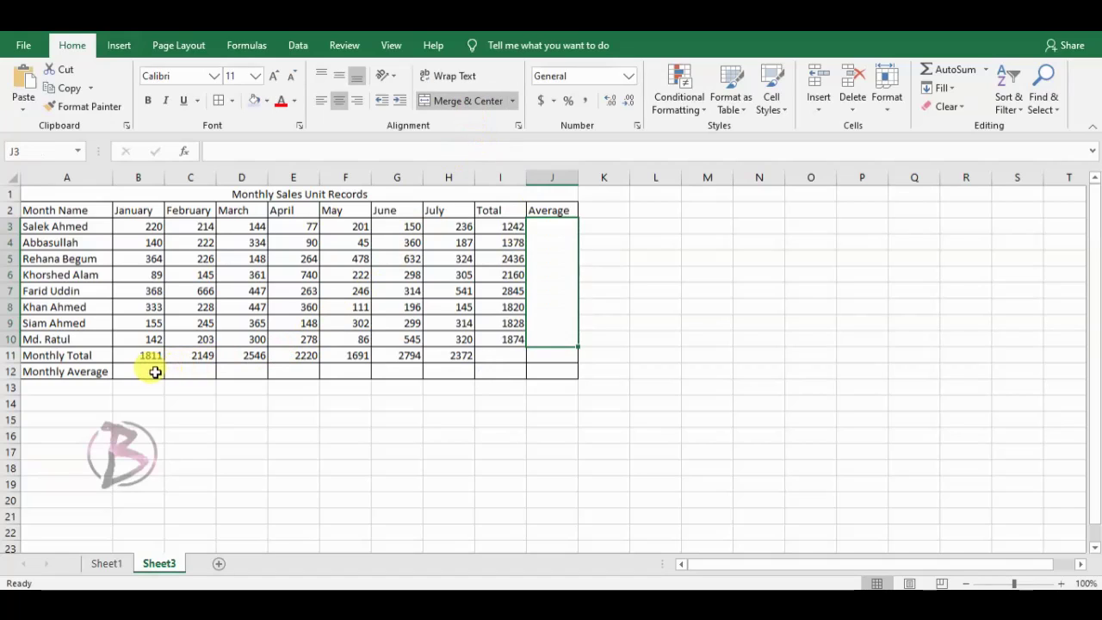
drag(149, 371, 437, 373)
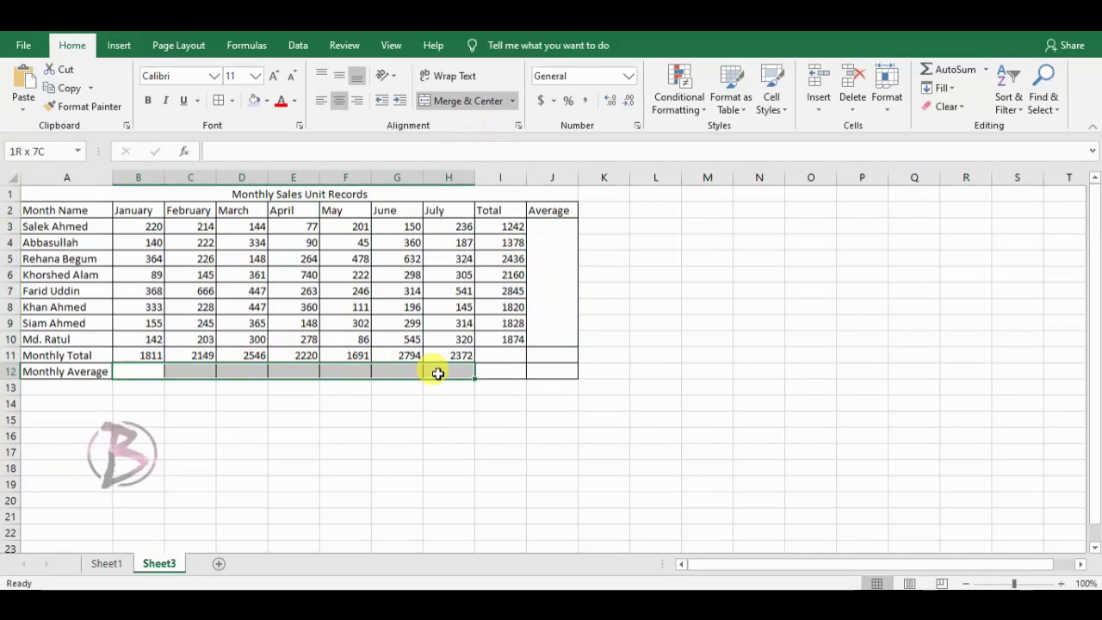
click(480, 108)
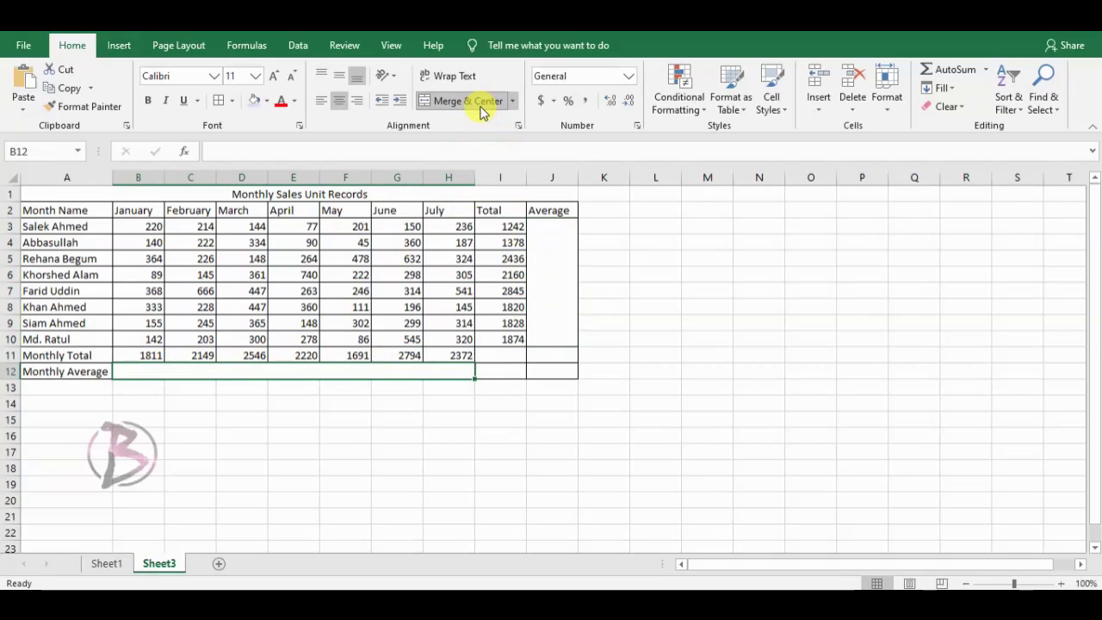
- Remove borders from I11:J12 and apply All Borders to I3:J10 and B11:H12
click(523, 361)
drag(526, 362, 543, 370)
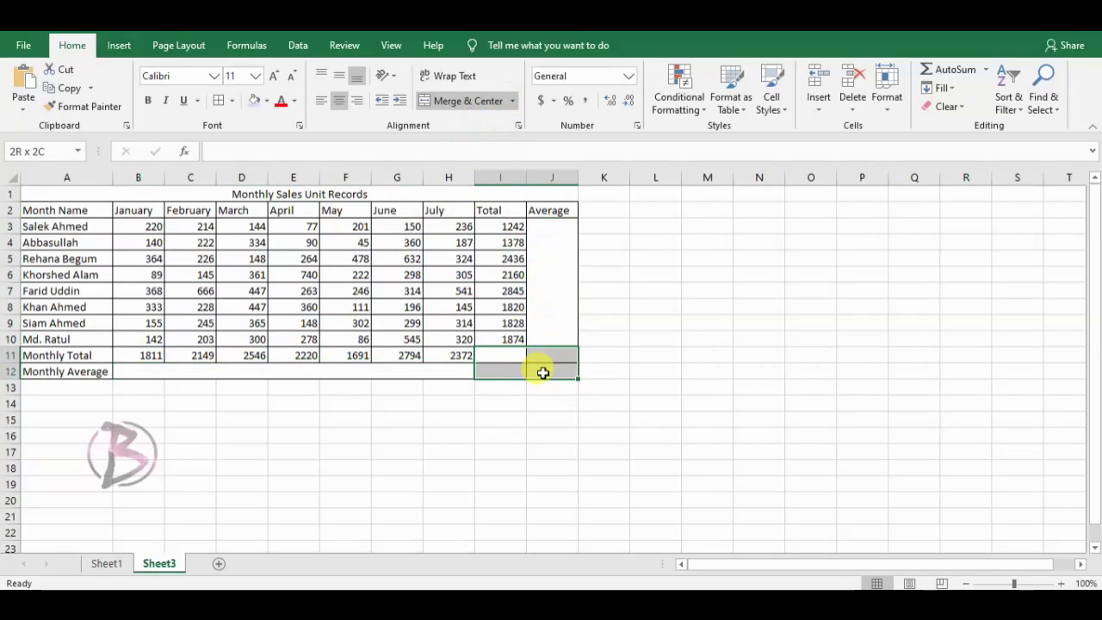
click(233, 100)
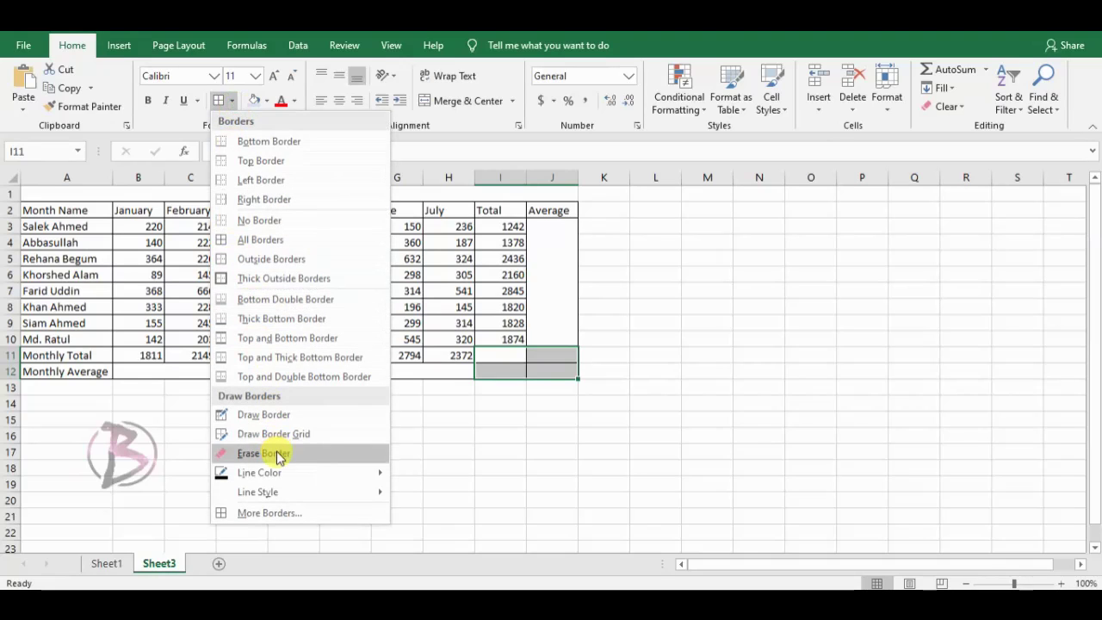
click(250, 221)
click(452, 435)
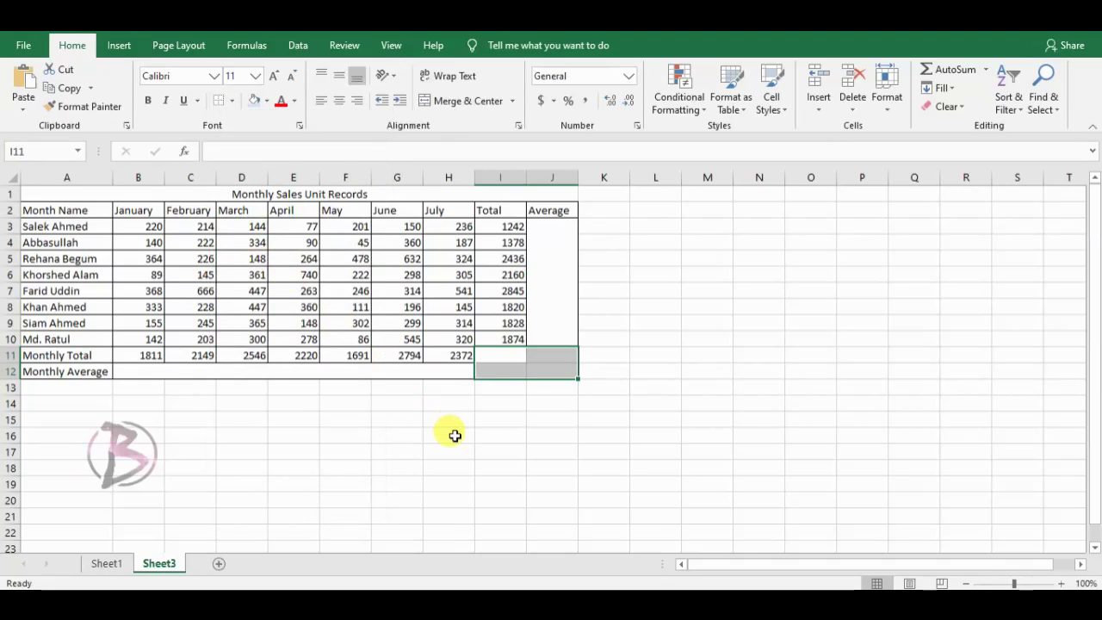
drag(495, 339, 535, 341)
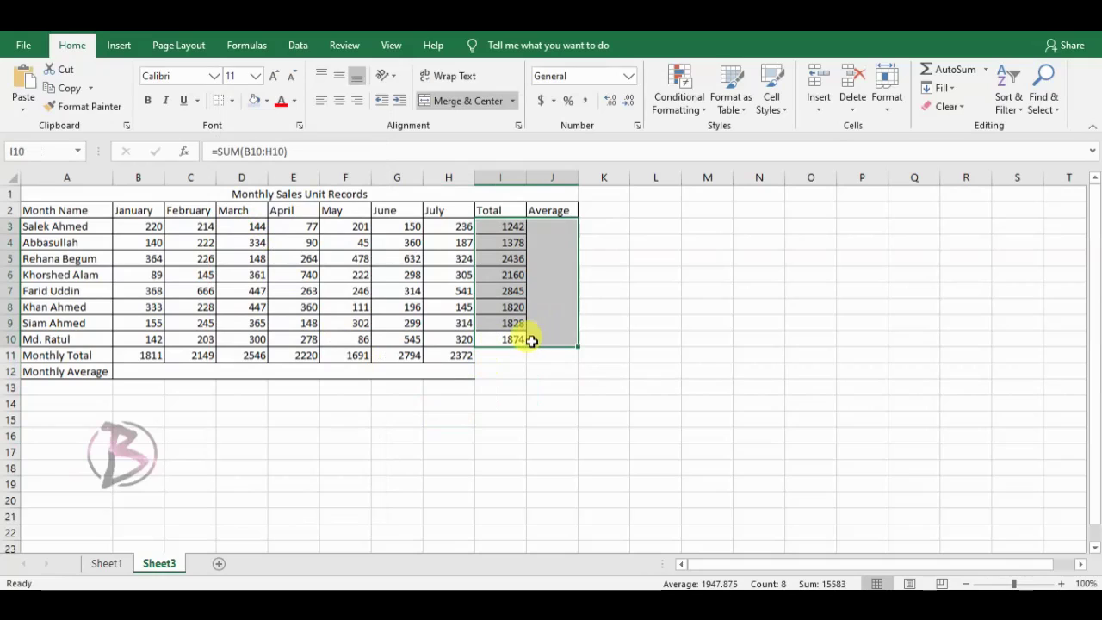
ctrl+click(435, 356)
key(ctrl+shift+Left)
key(shift+Down)
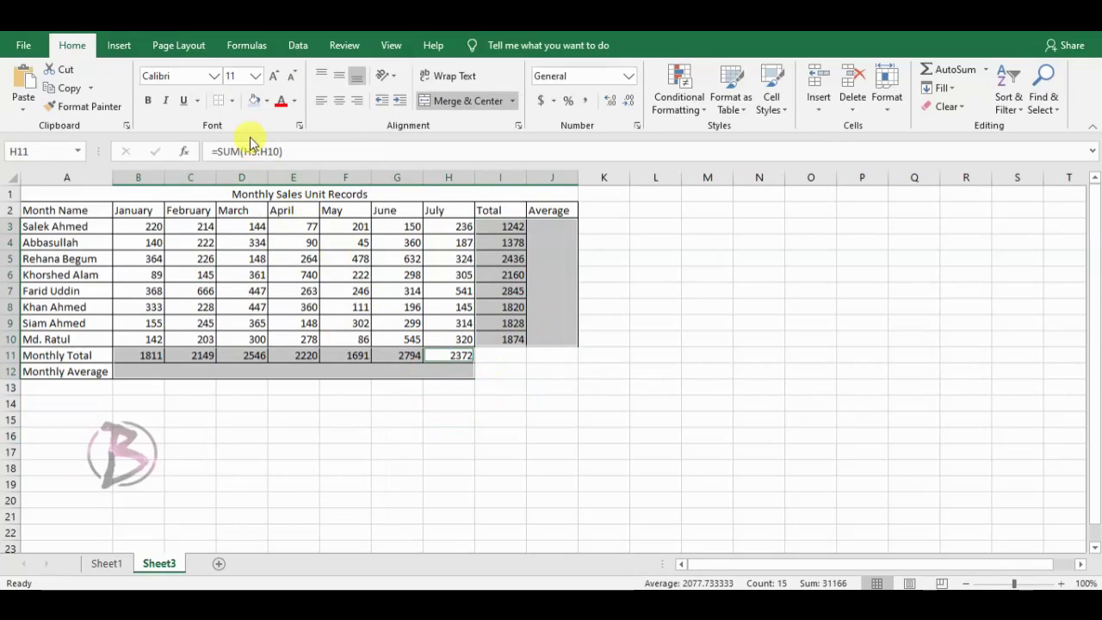
click(232, 101)
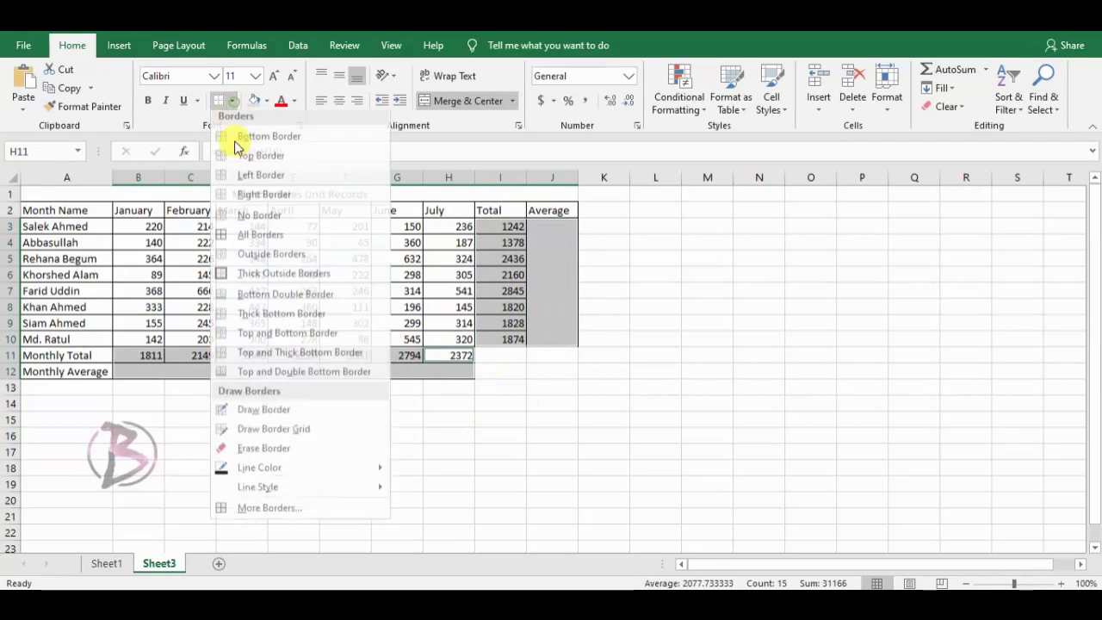
click(246, 242)
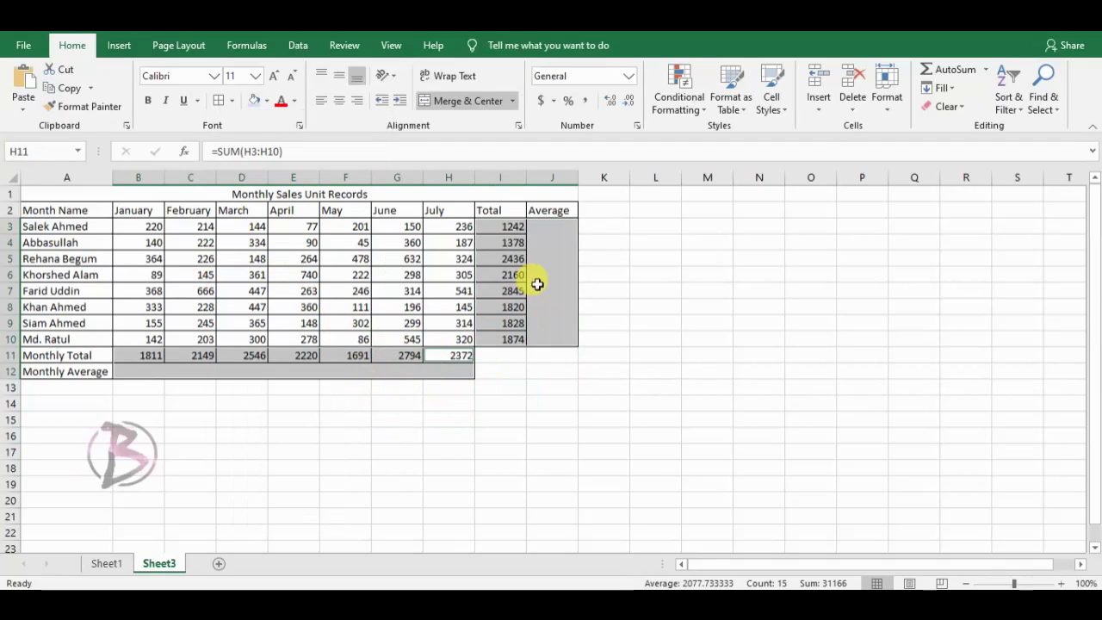
- Enter =AVERAGE(I3:I10) in merged J3:J10, showing 1947.875, and middle-align it
drag(551, 226, 552, 339)
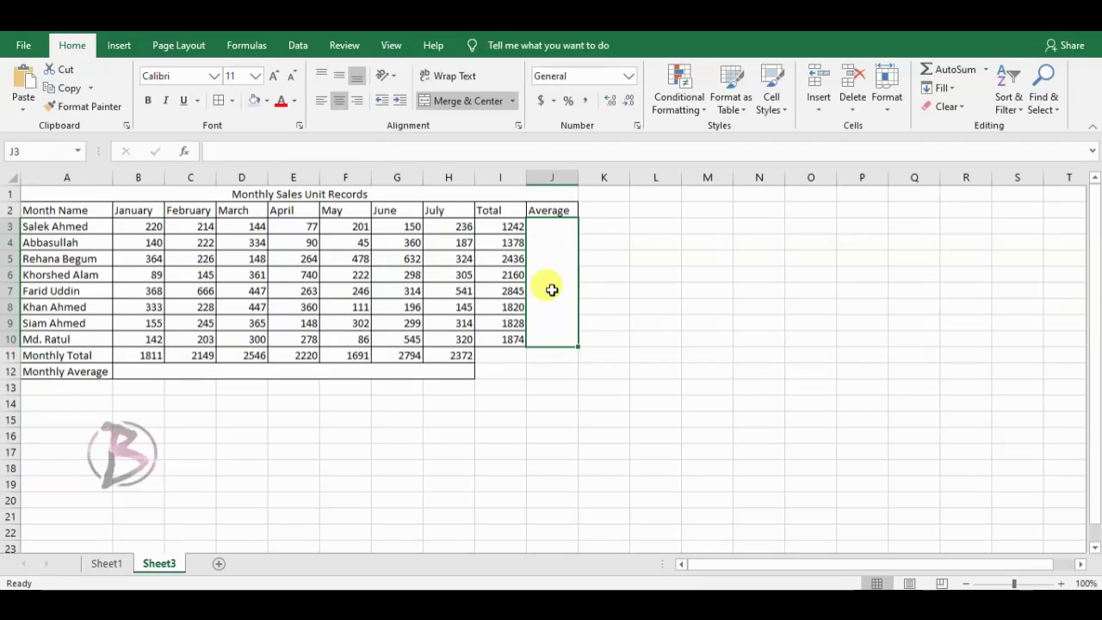
text(=average)
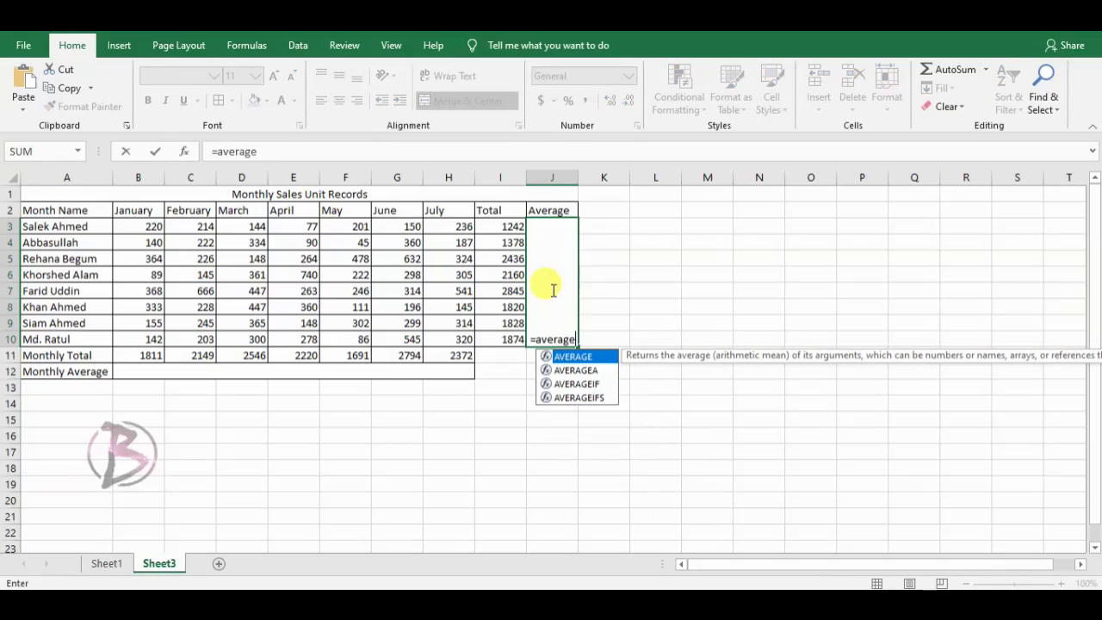
text(()
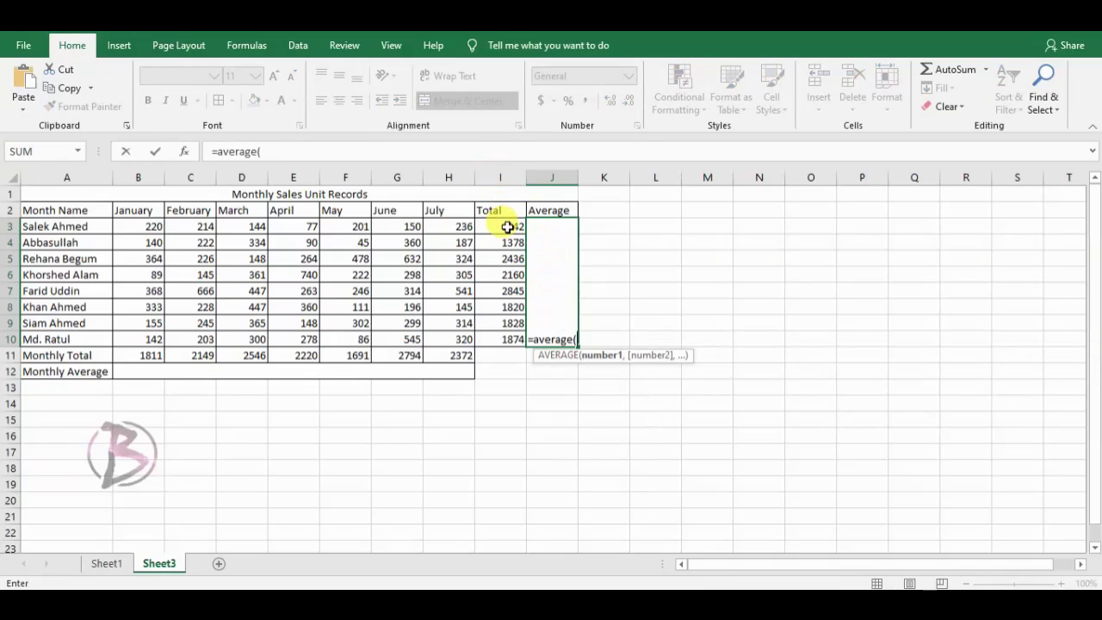
text(I3)
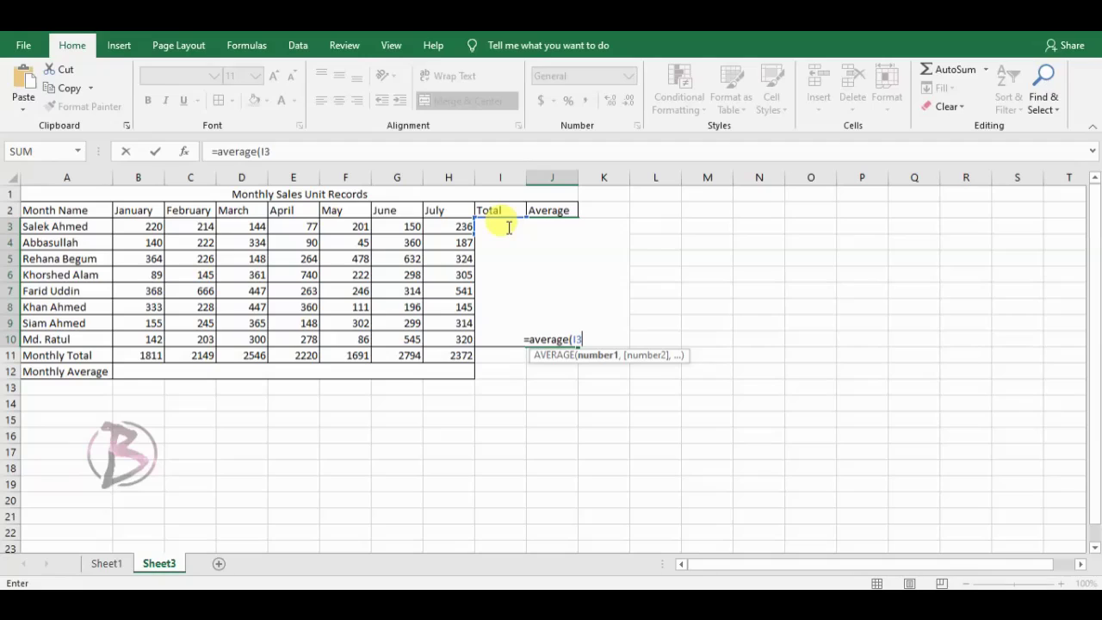
text(:)
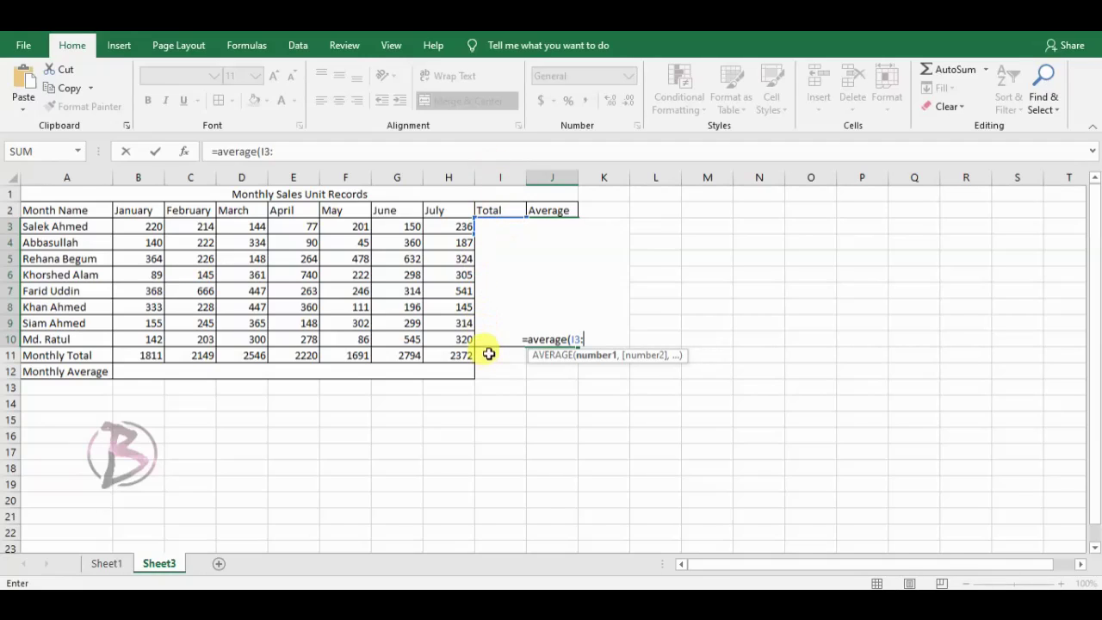
text(I10))
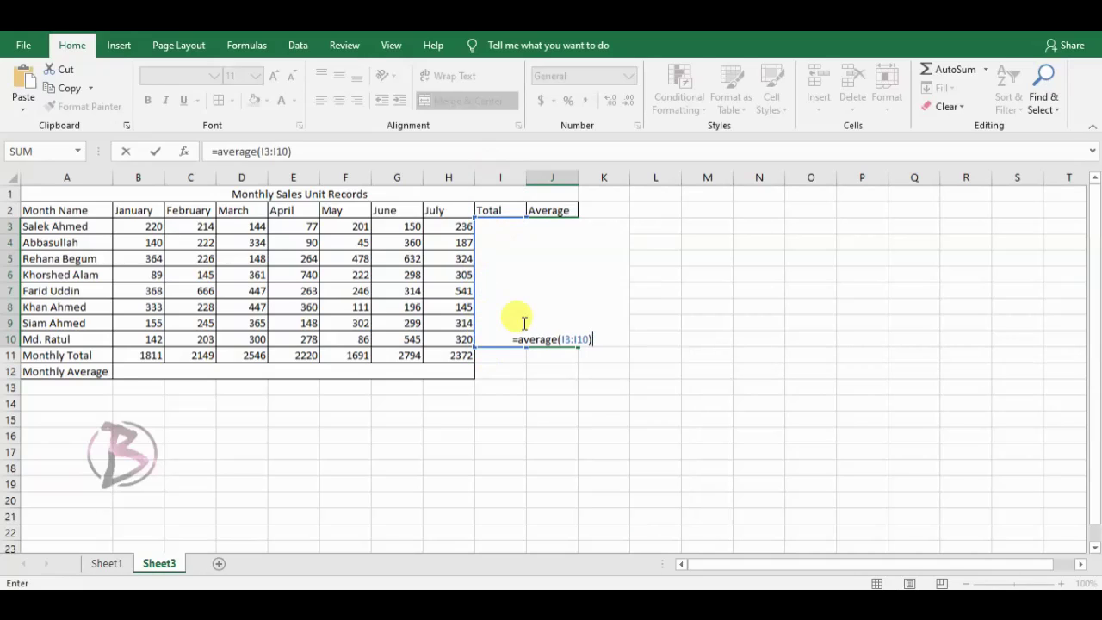
key(Return)
drag(551, 339, 551, 226)
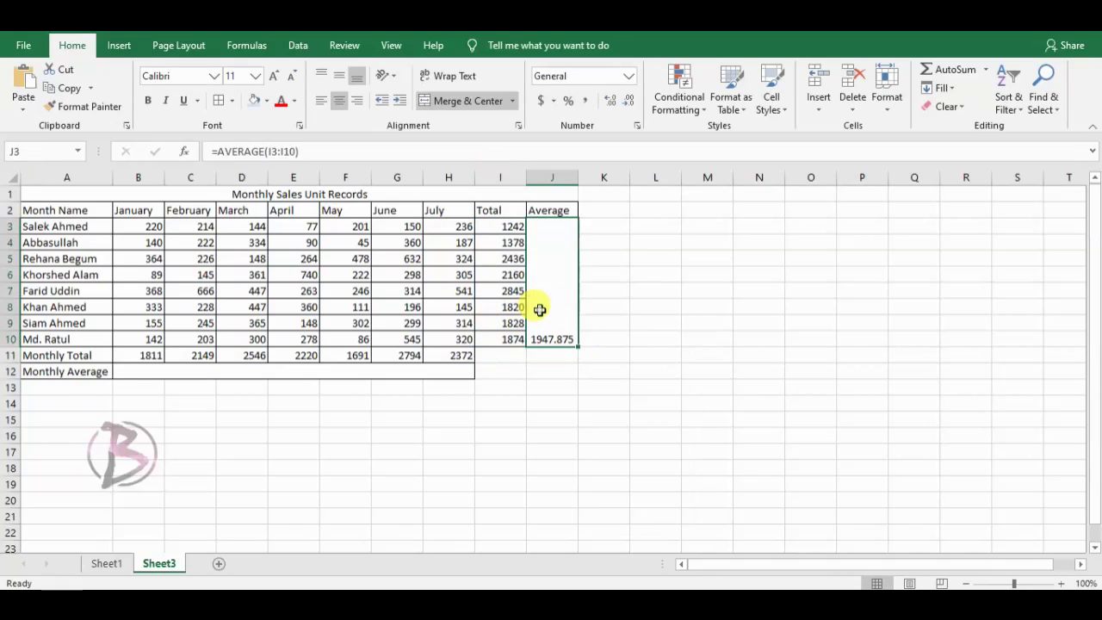
click(341, 77)
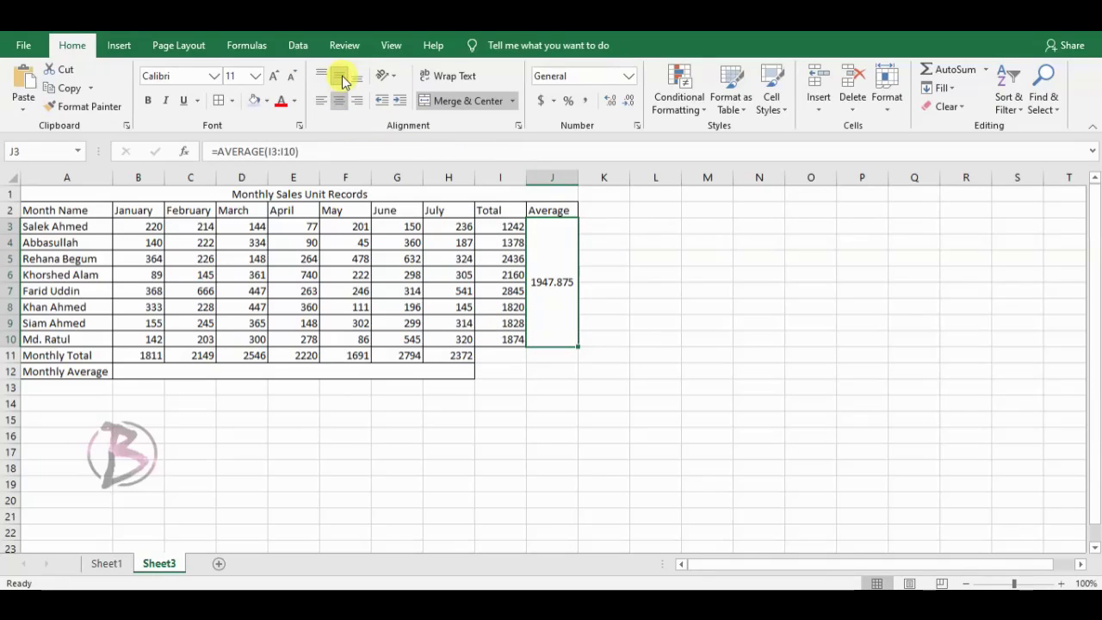
click(452, 369)
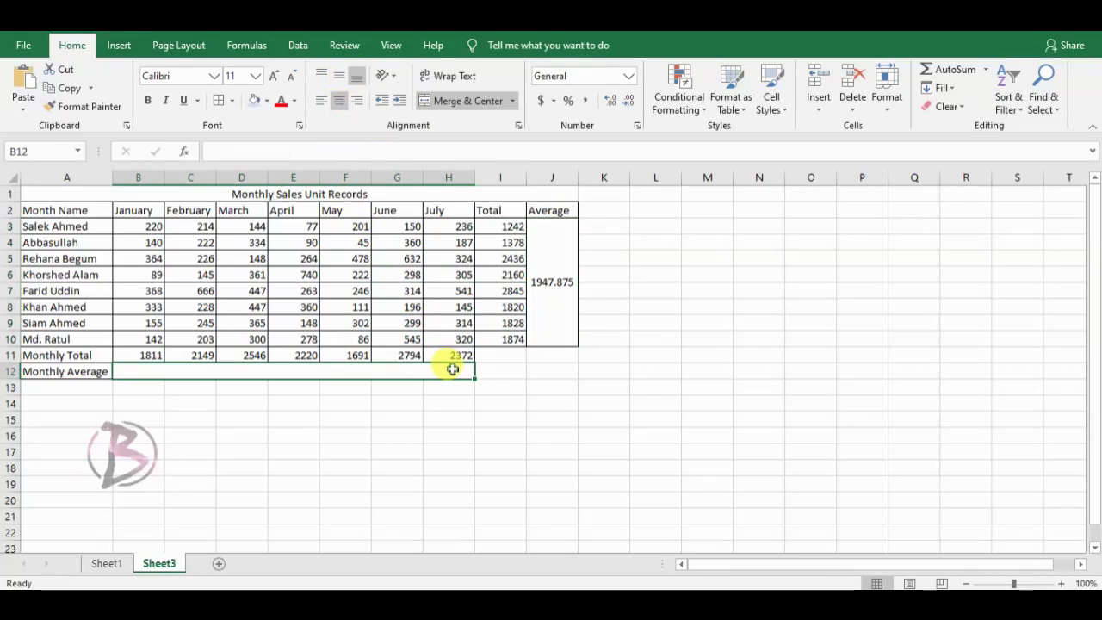
- Enter =AVERAGE(B11:H11) in merged B12:H12, showing 2226.142857
text(=)
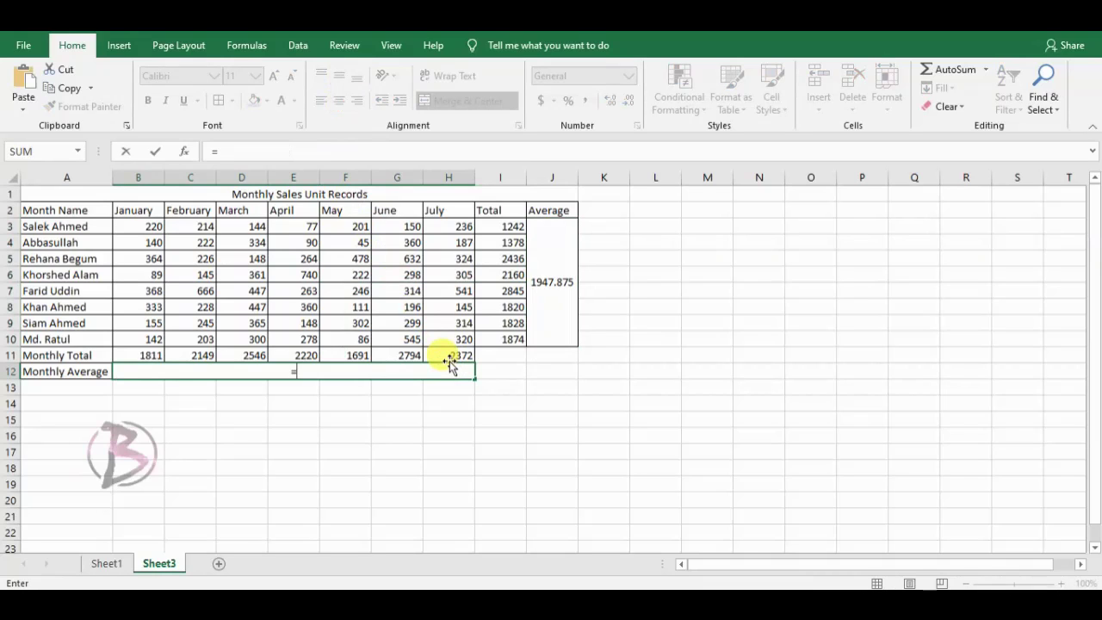
text(average)
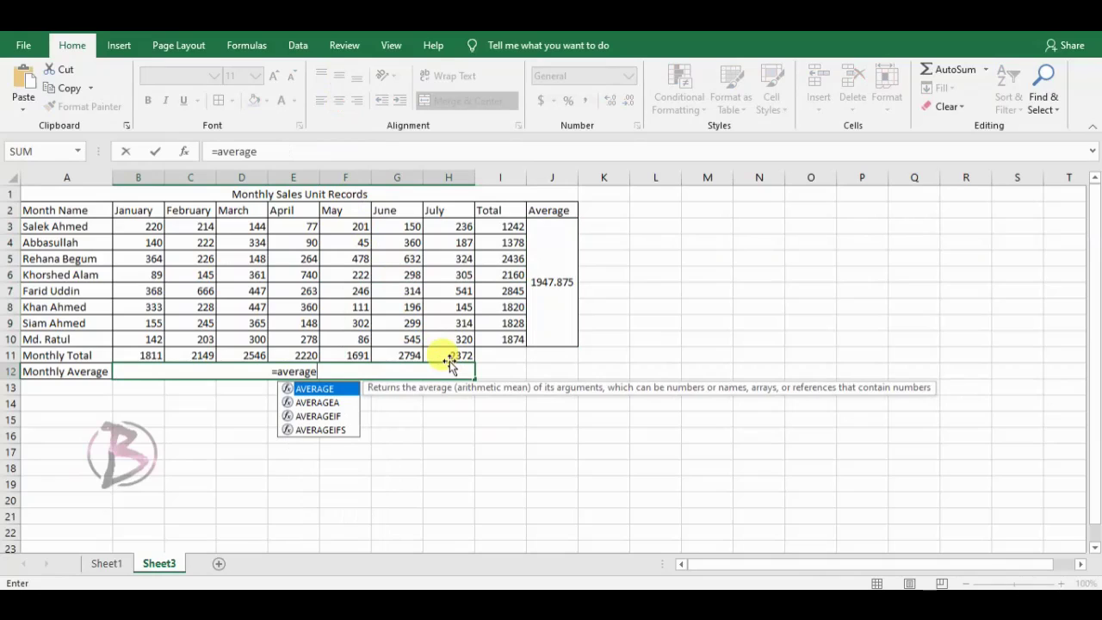
text(()
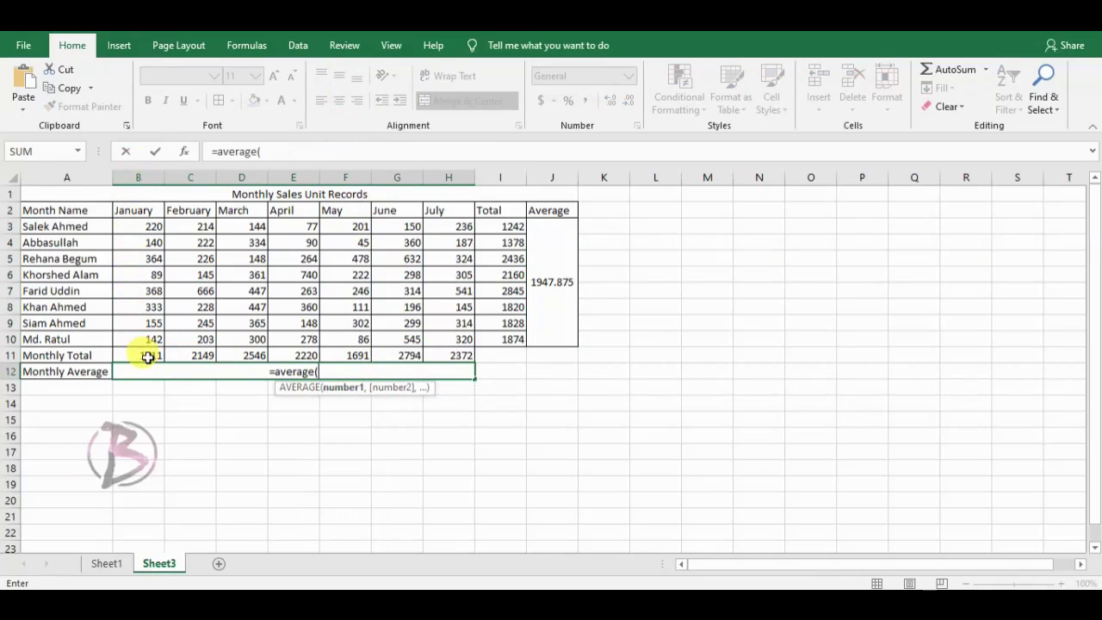
text(B11:)
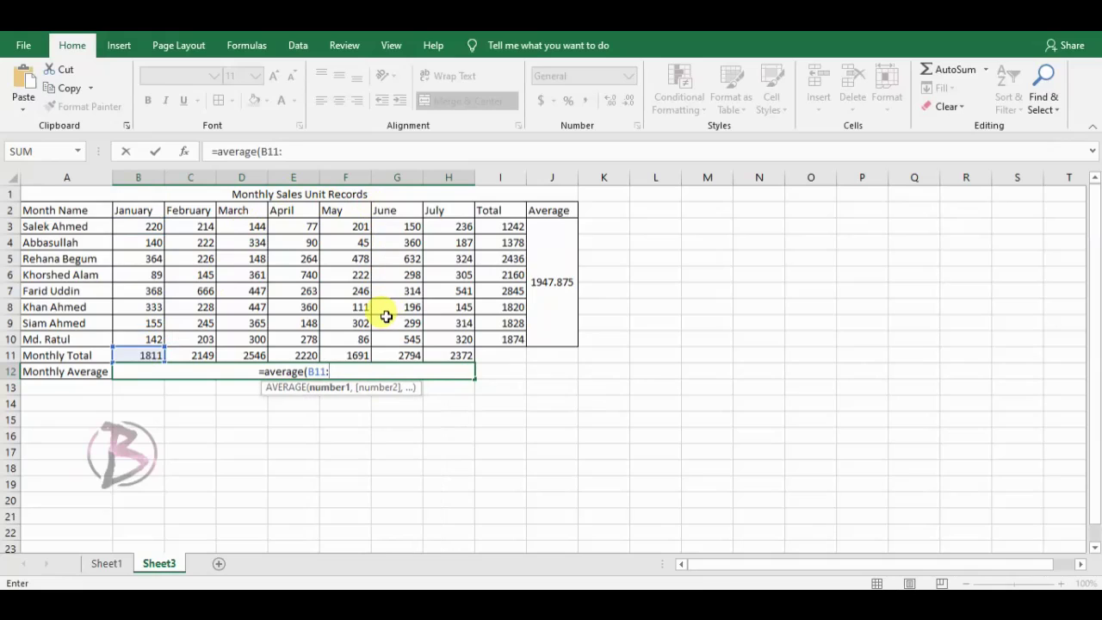
text(H11)
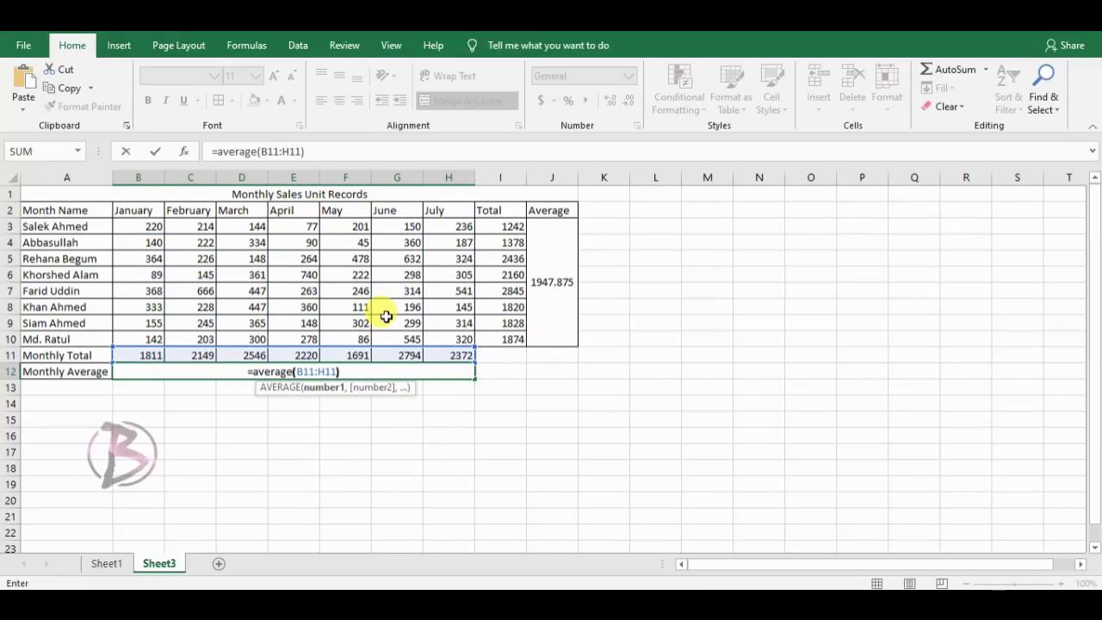
text())
key(Return)
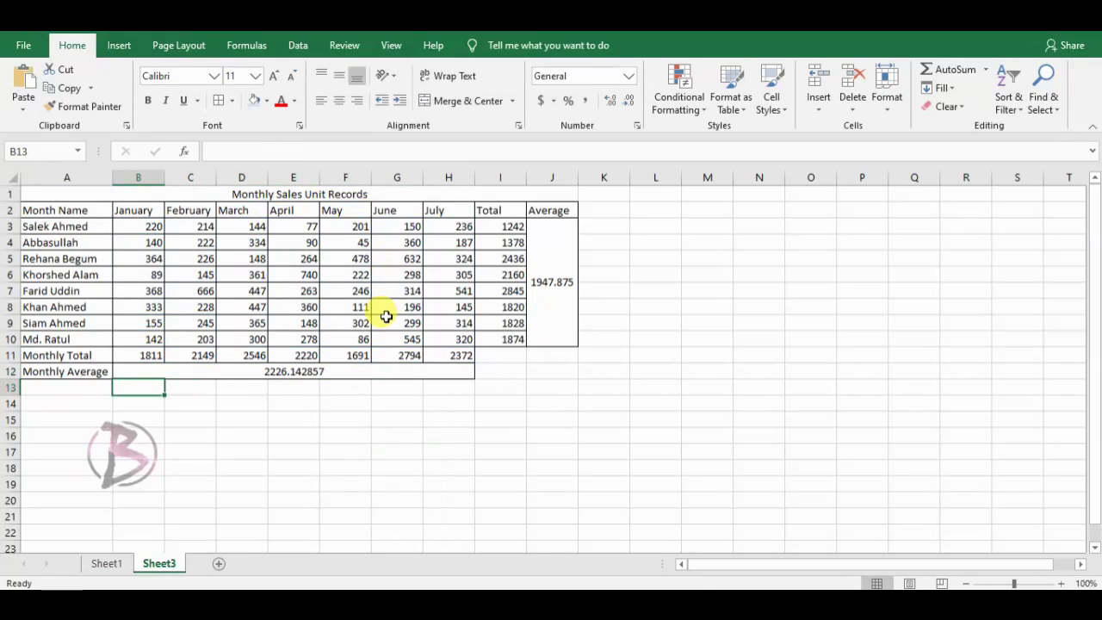
click(274, 194)
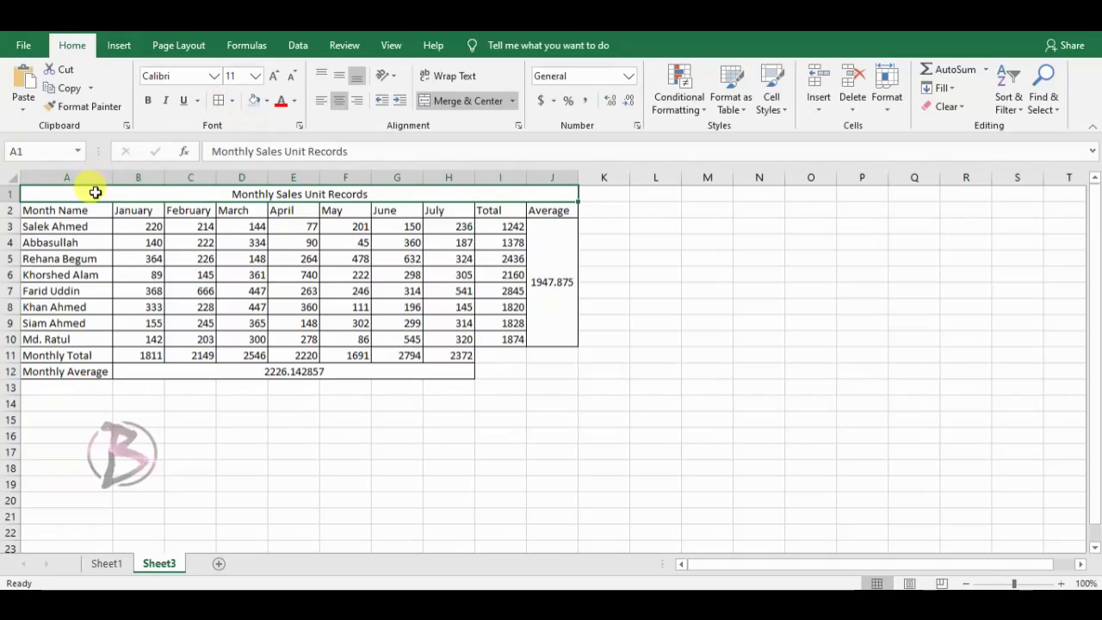
- Fill A1:J2, the column A name labels, and merged average cells B12 and J3 light blue-grey
drag(95, 192, 243, 302)
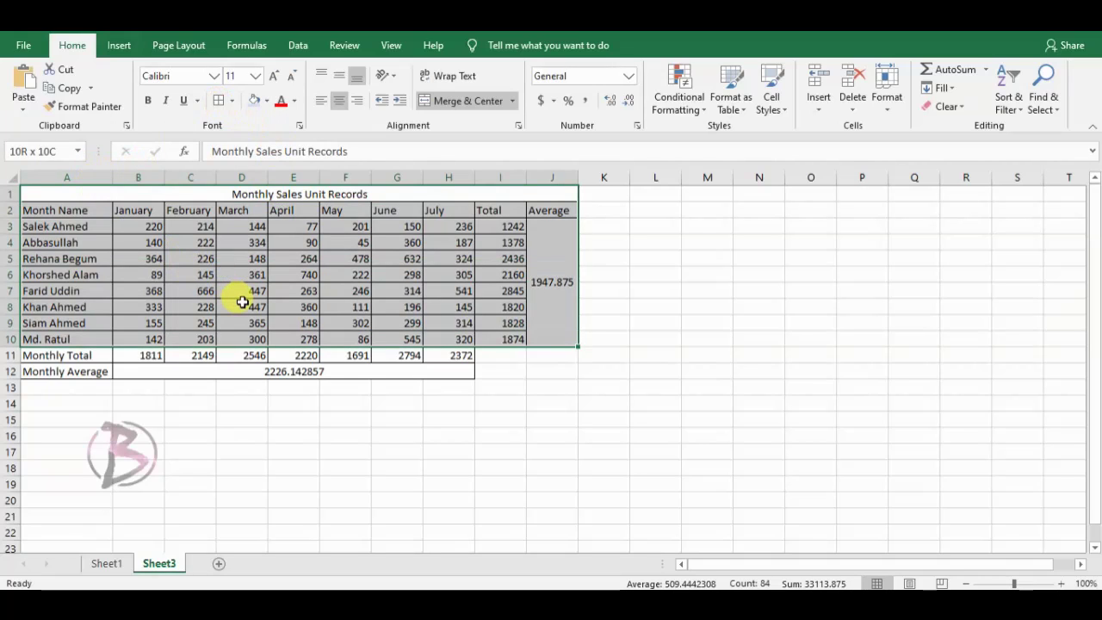
ctrl+drag(79, 355, 435, 365)
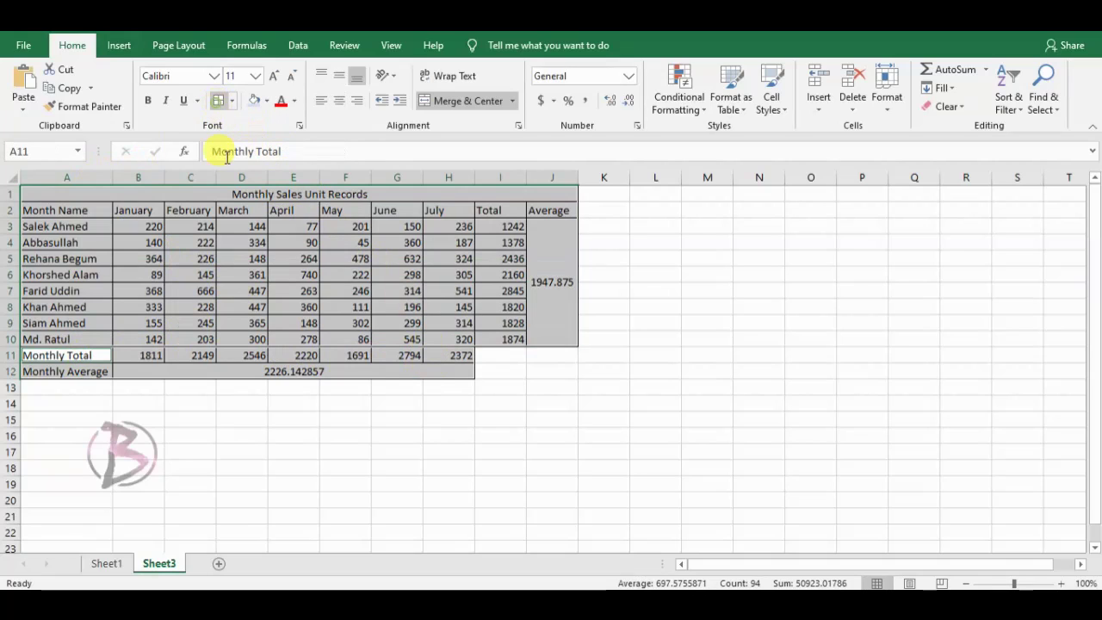
drag(207, 197, 213, 214)
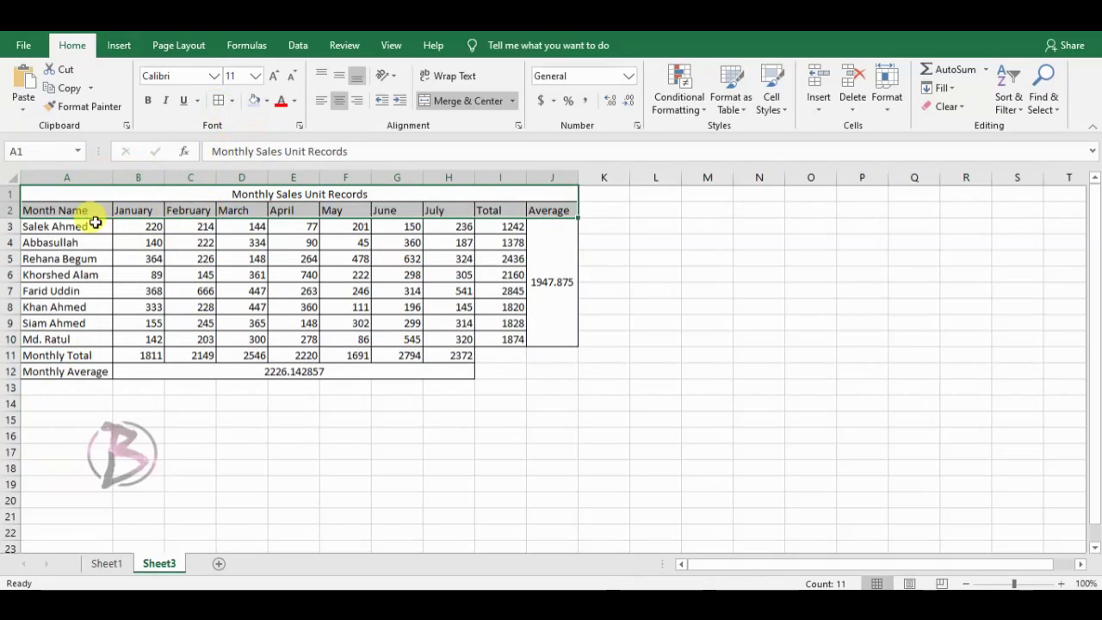
drag(76, 224, 63, 358)
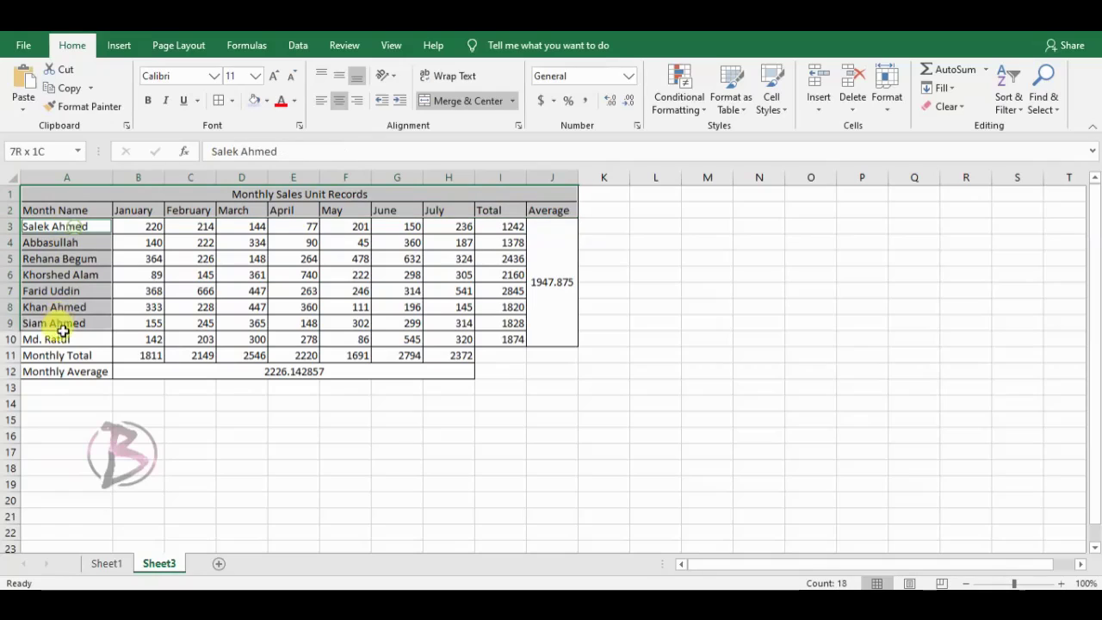
ctrl+click(254, 354)
ctrl+click(259, 371)
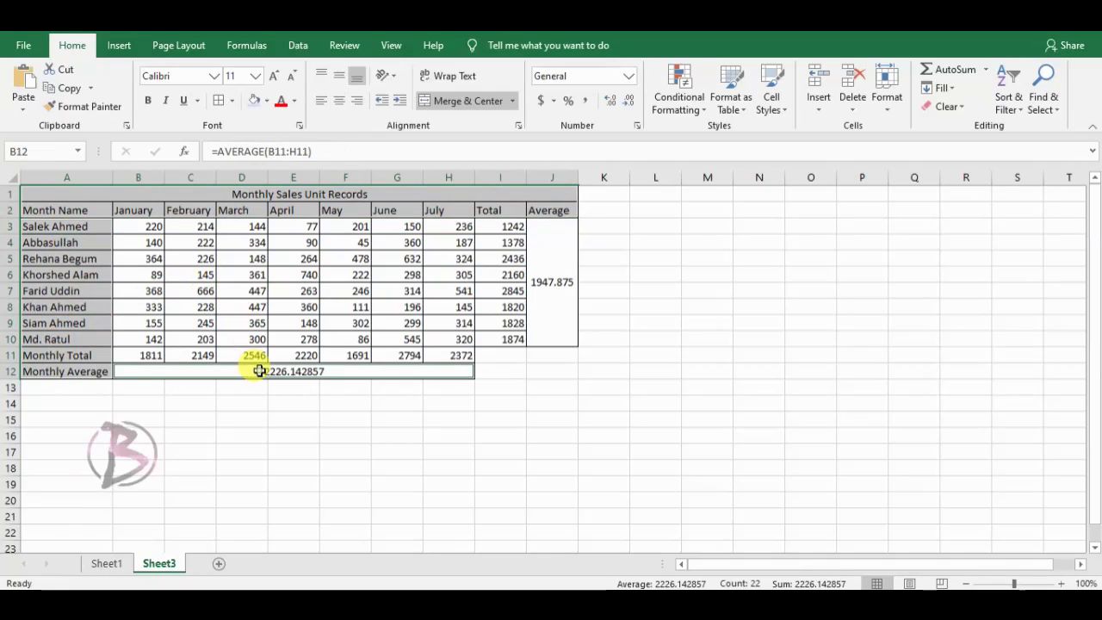
ctrl+click(558, 277)
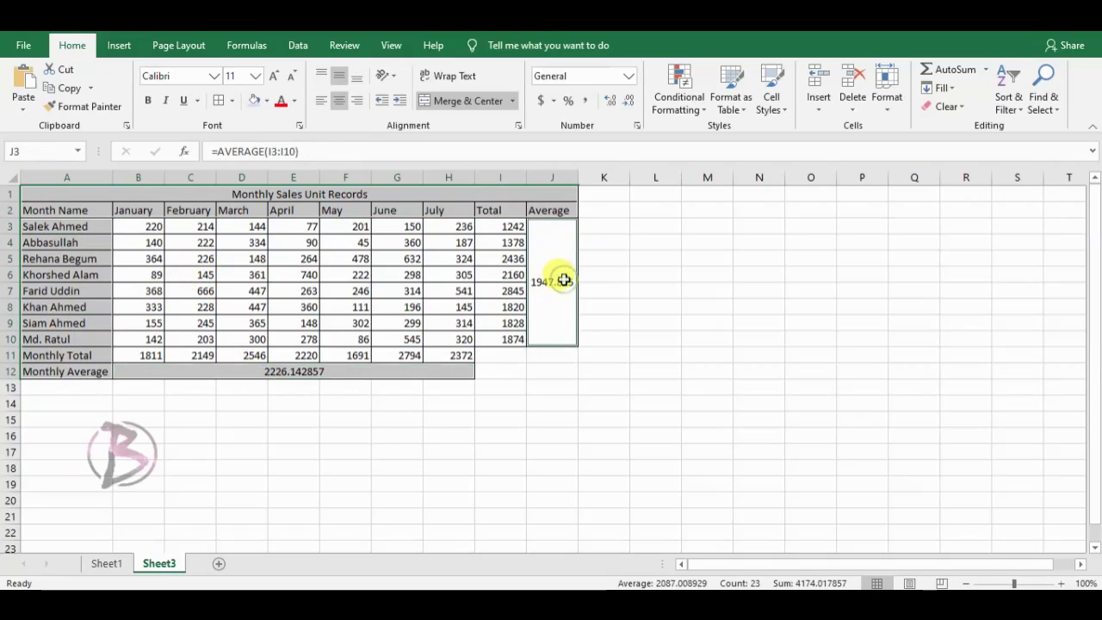
click(259, 105)
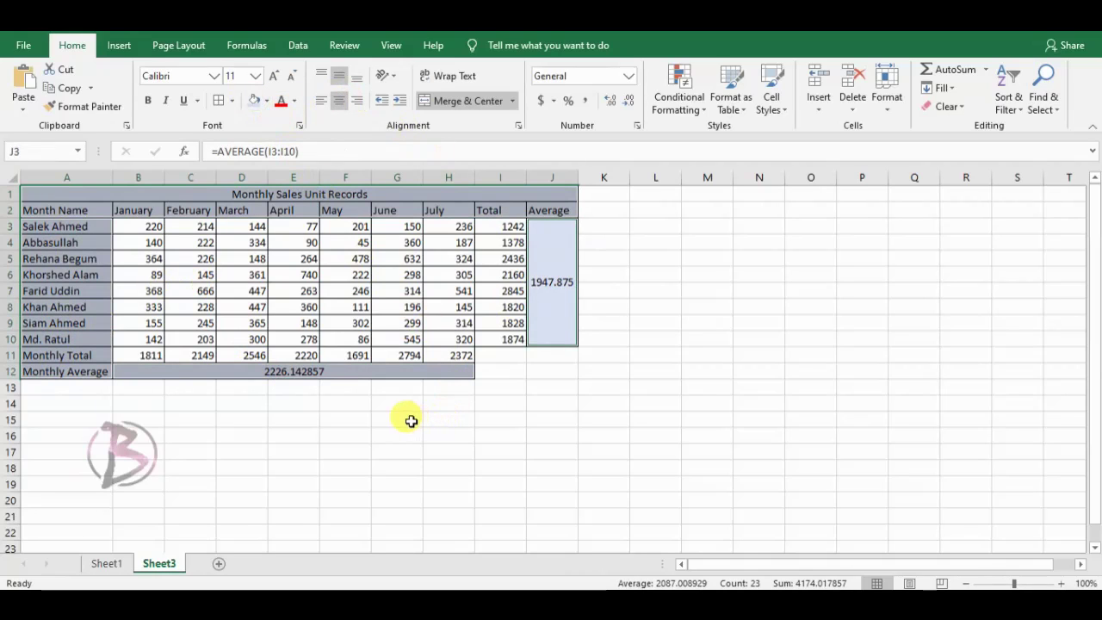
click(324, 403)
key(ctrl+a)
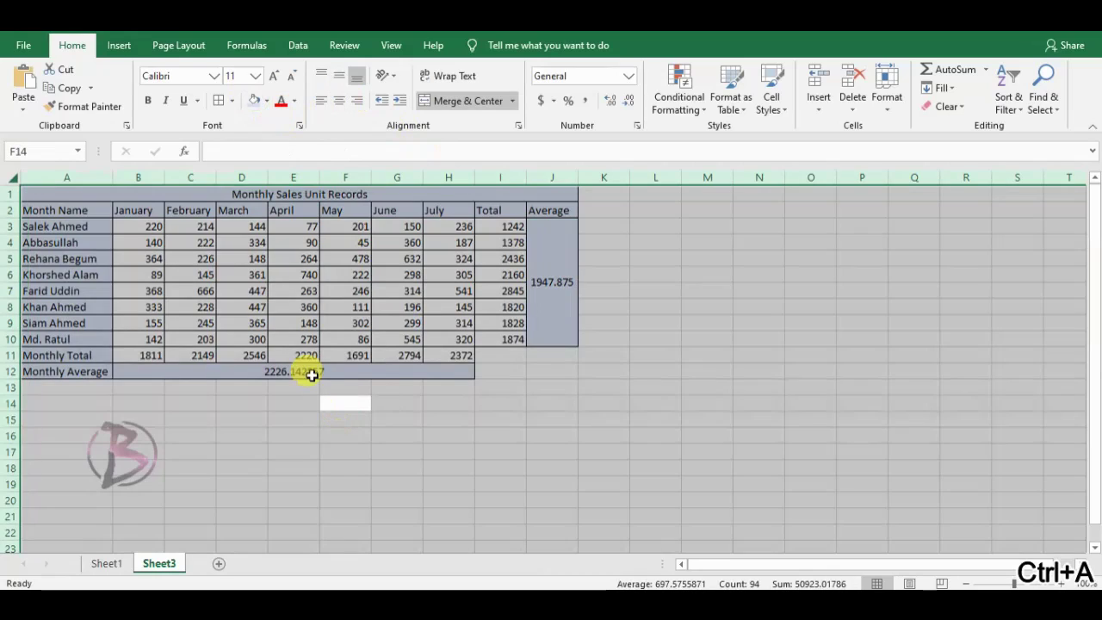
- Center every cell both horizontally and vertically, then select header row A2:J2 and labels A3:A12
click(341, 102)
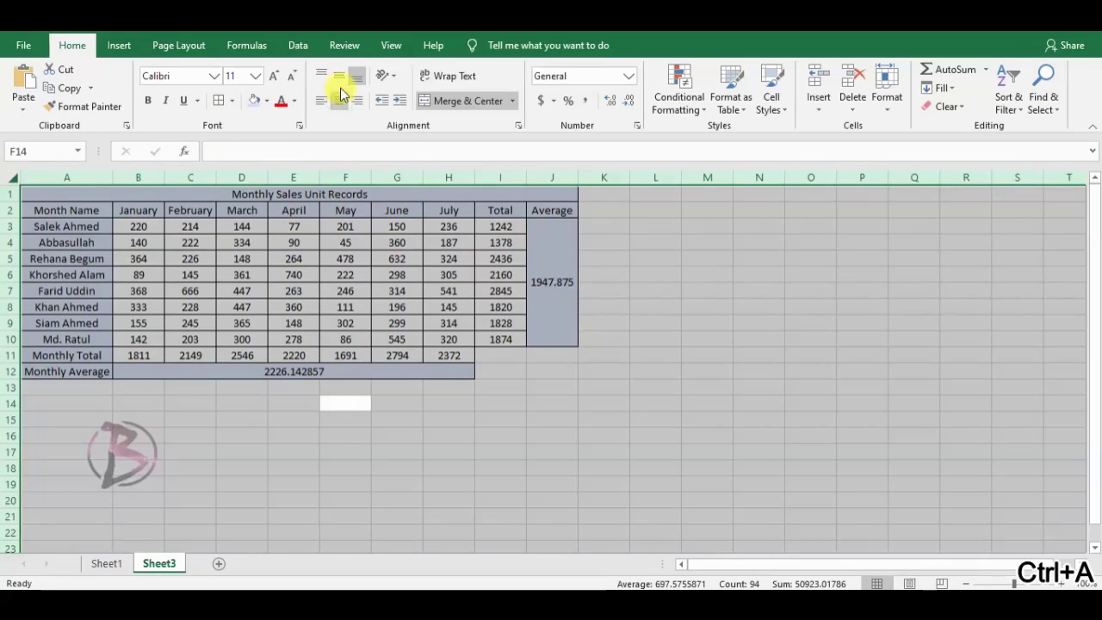
click(341, 77)
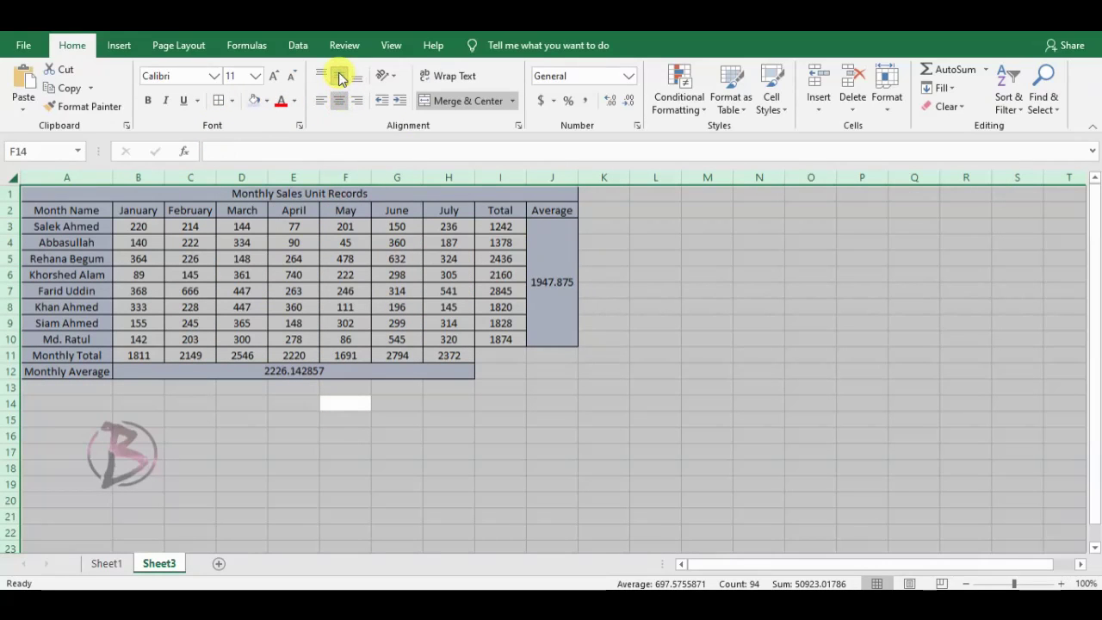
click(310, 192)
drag(103, 211, 547, 211)
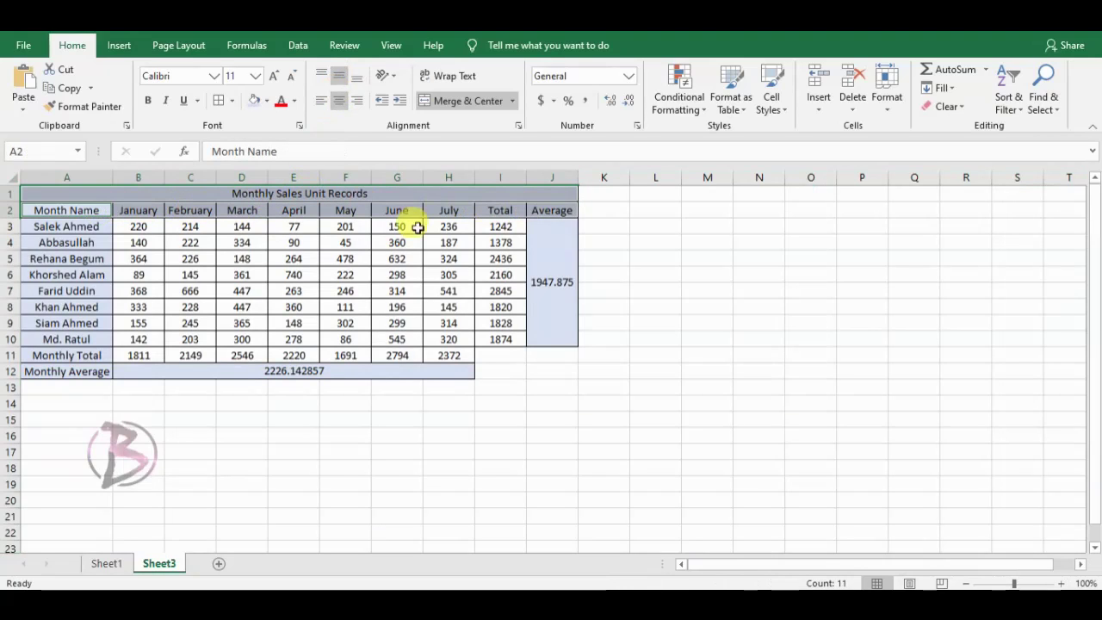
ctrl+drag(86, 227, 95, 370)
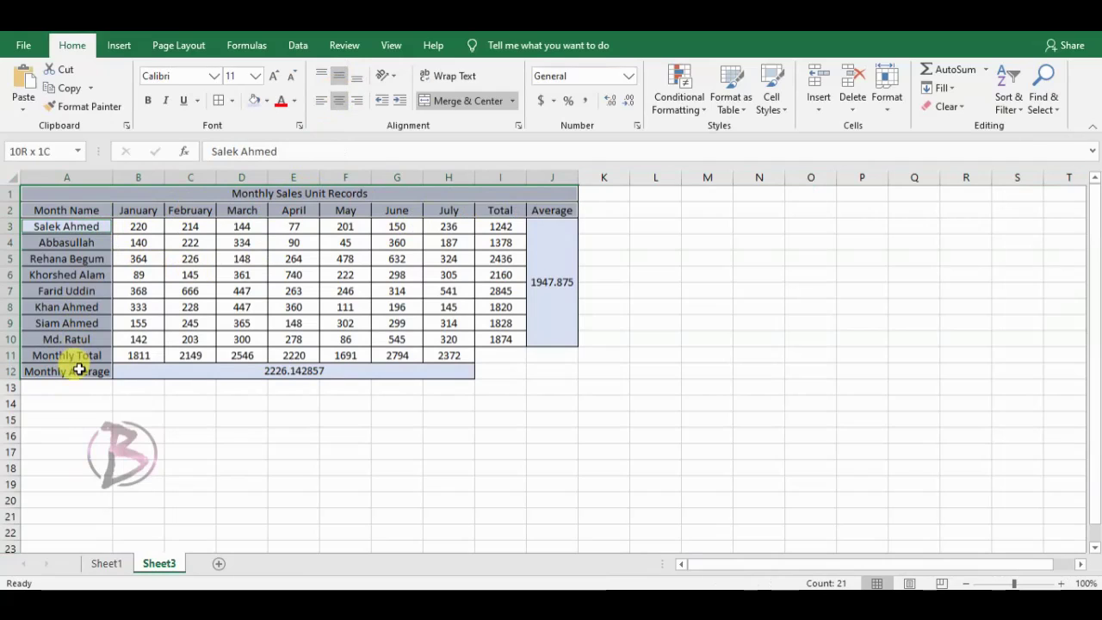
- Bold the selected headers and labels plus the merged average cells B12 and J3
ctrl+click(272, 371)
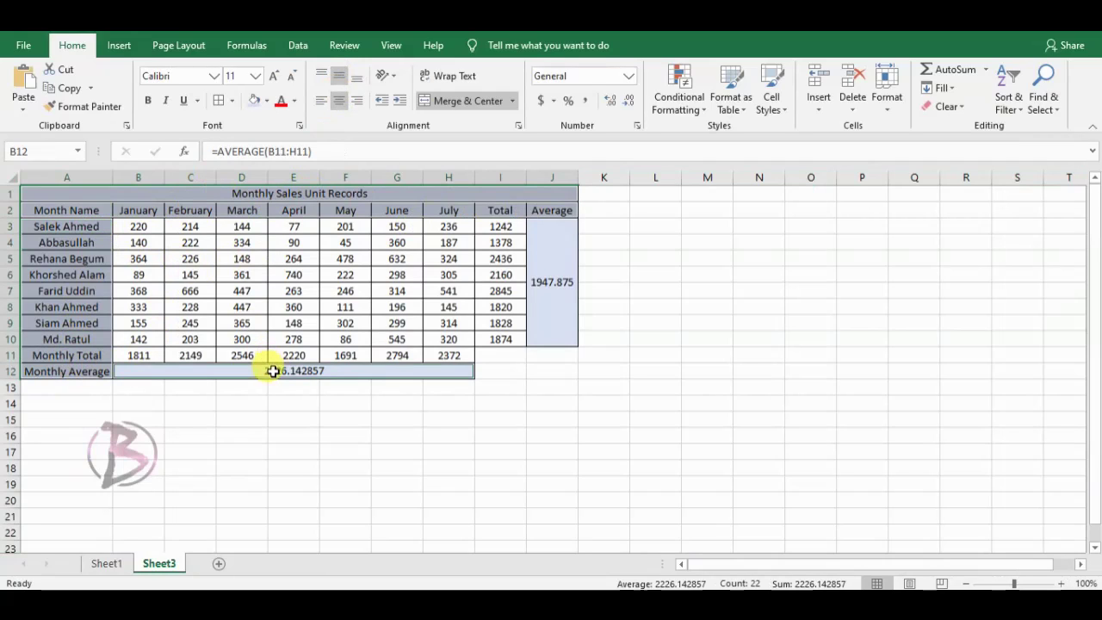
ctrl+click(564, 282)
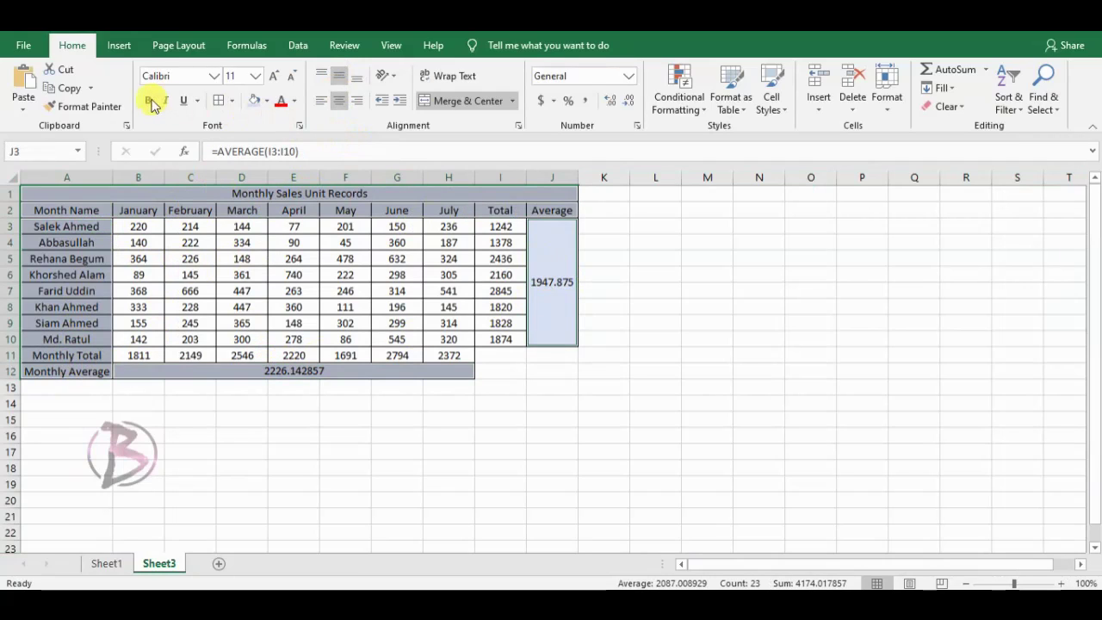
click(148, 101)
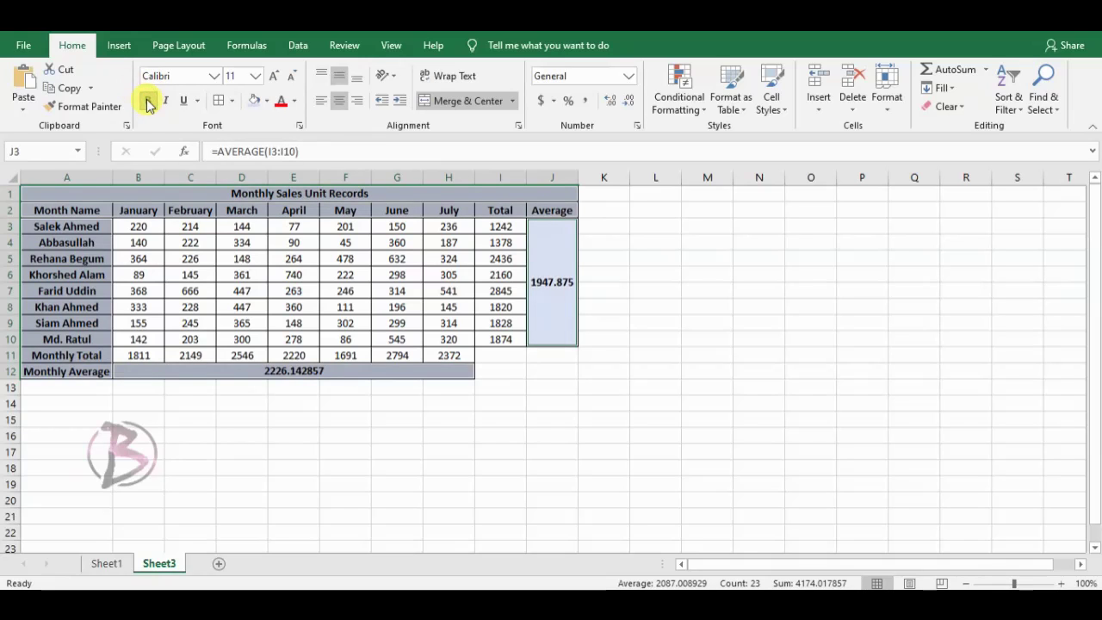
click(426, 431)
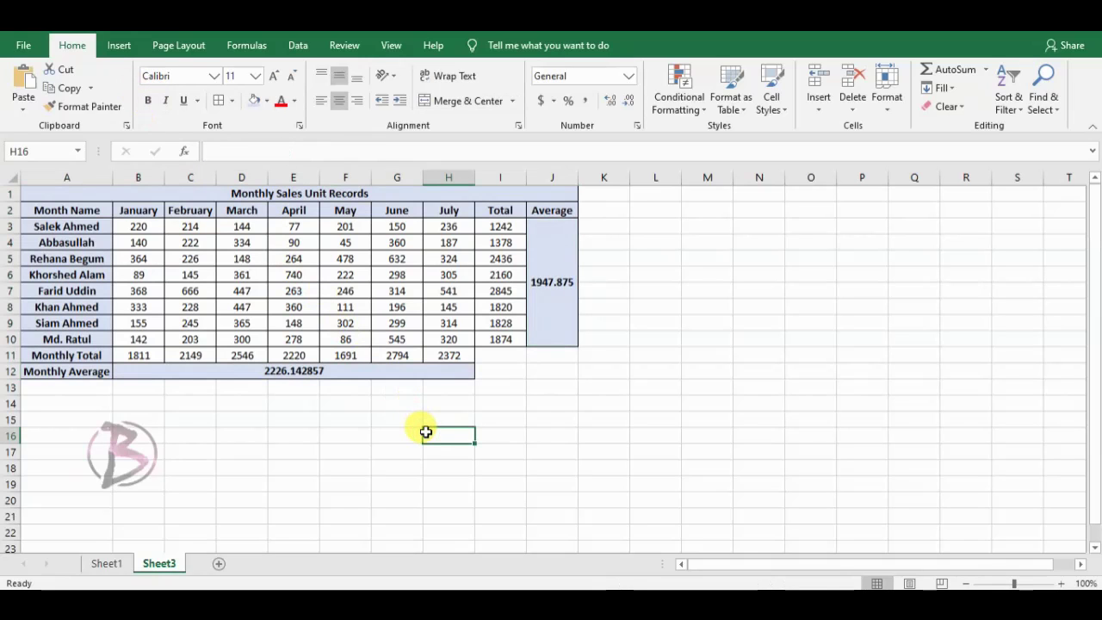